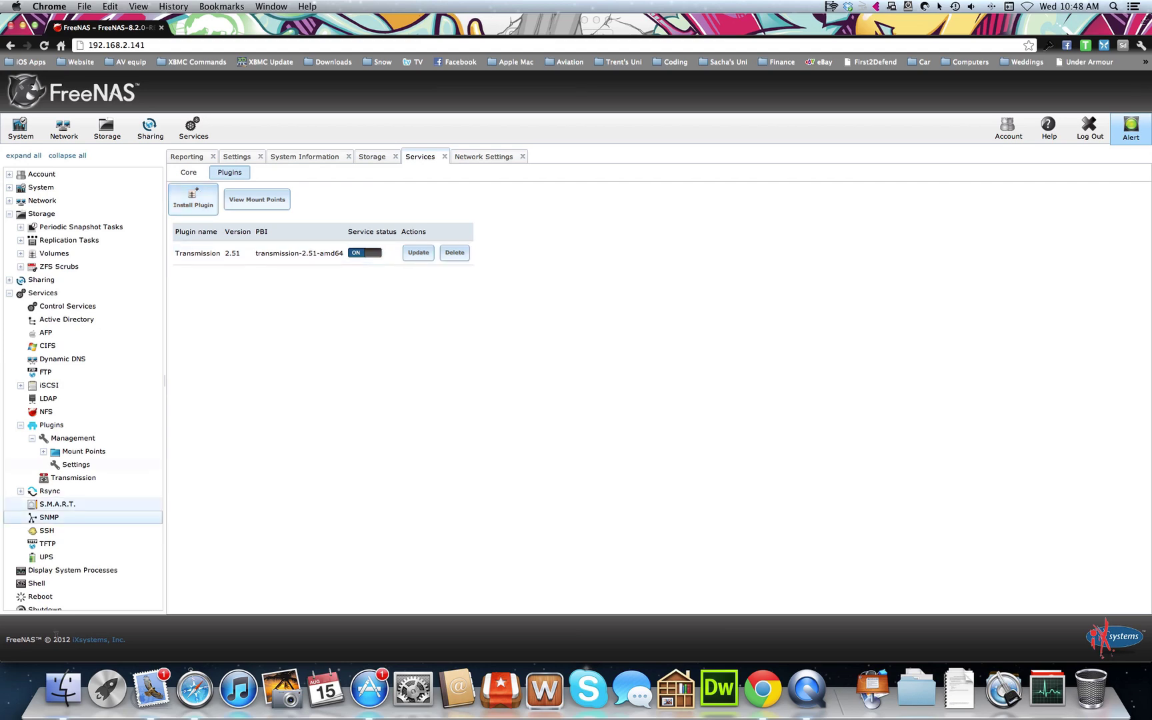
Install the Sabnzbd 0.7 plugin by uploading sabnzbd-0.7-amd64.pbi from the FreeNAS amd64 folder
{"action": "left_click", "coordinate": [63, 585]}
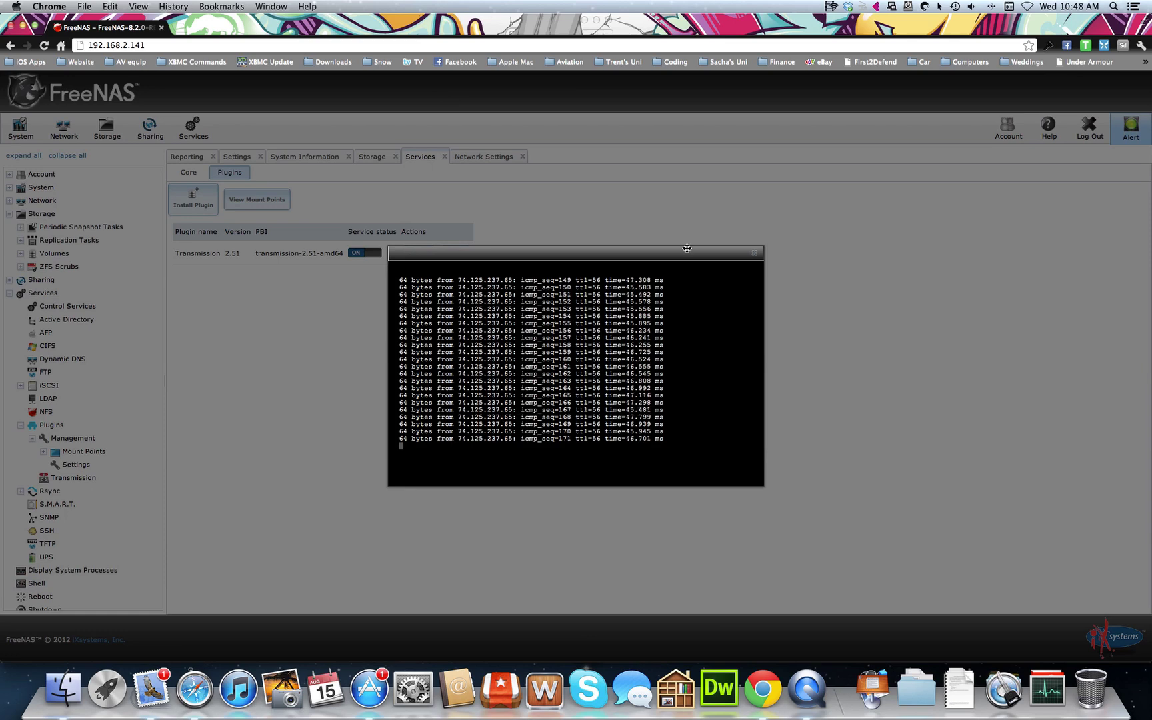
{"action": "left_click", "coordinate": [754, 252]}
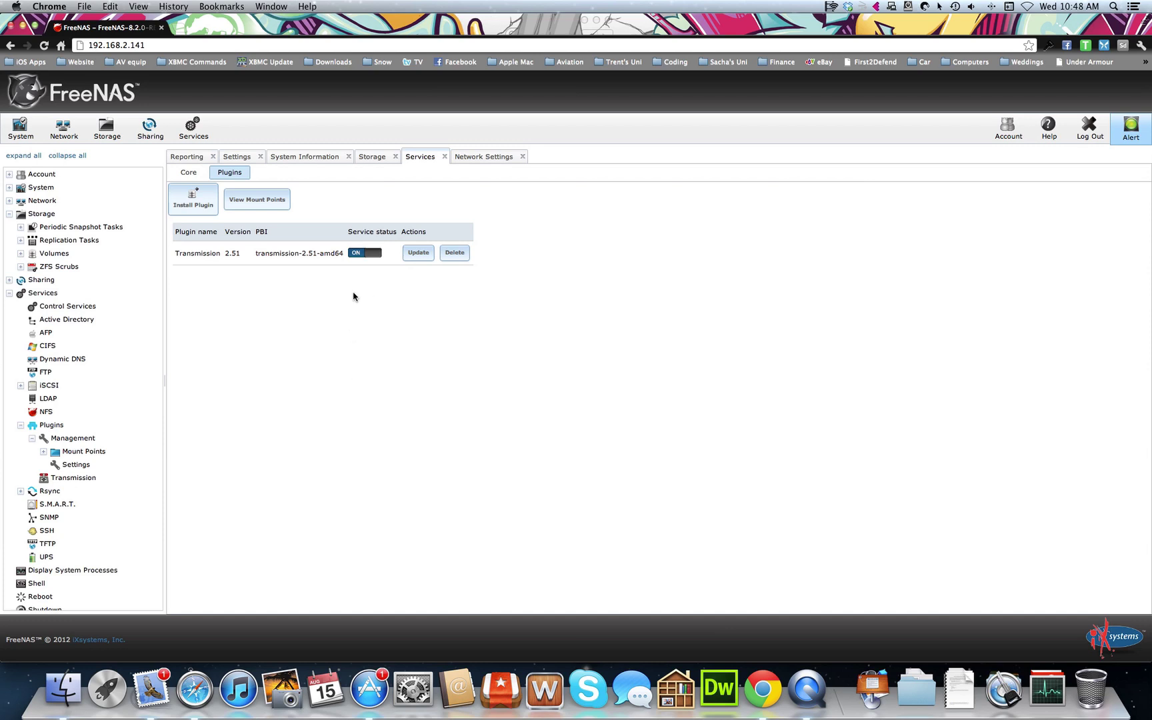
{"action": "left_click", "coordinate": [197, 202]}
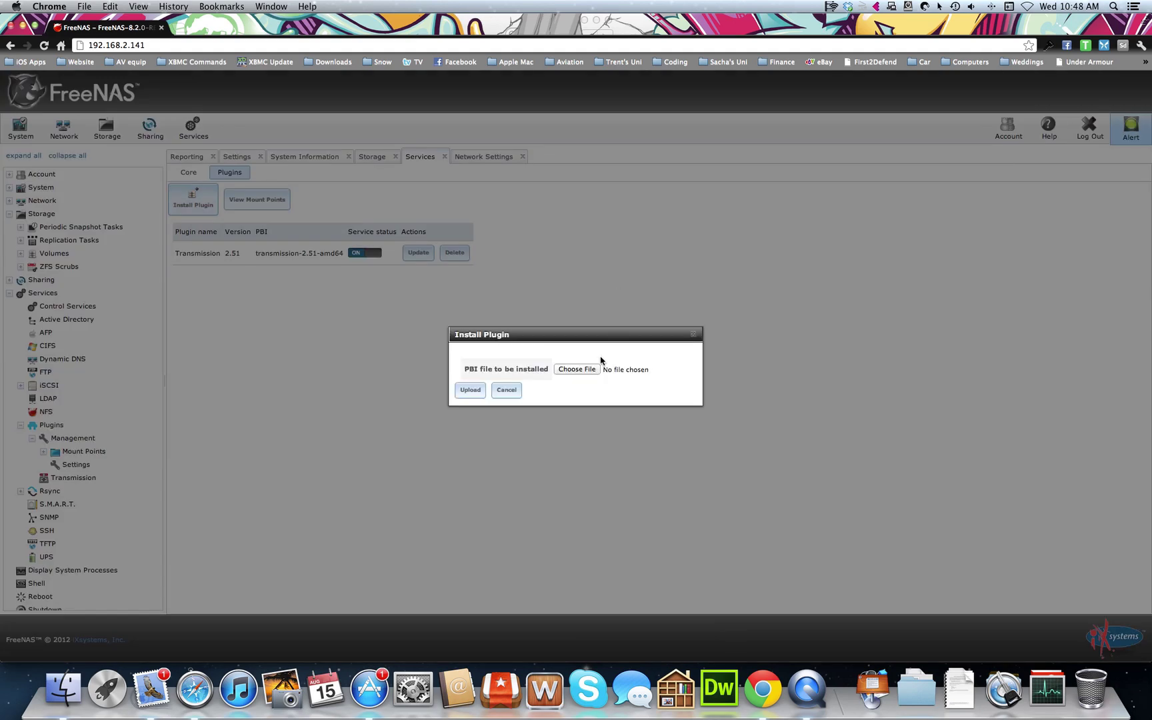
{"action": "left_click", "coordinate": [592, 369]}
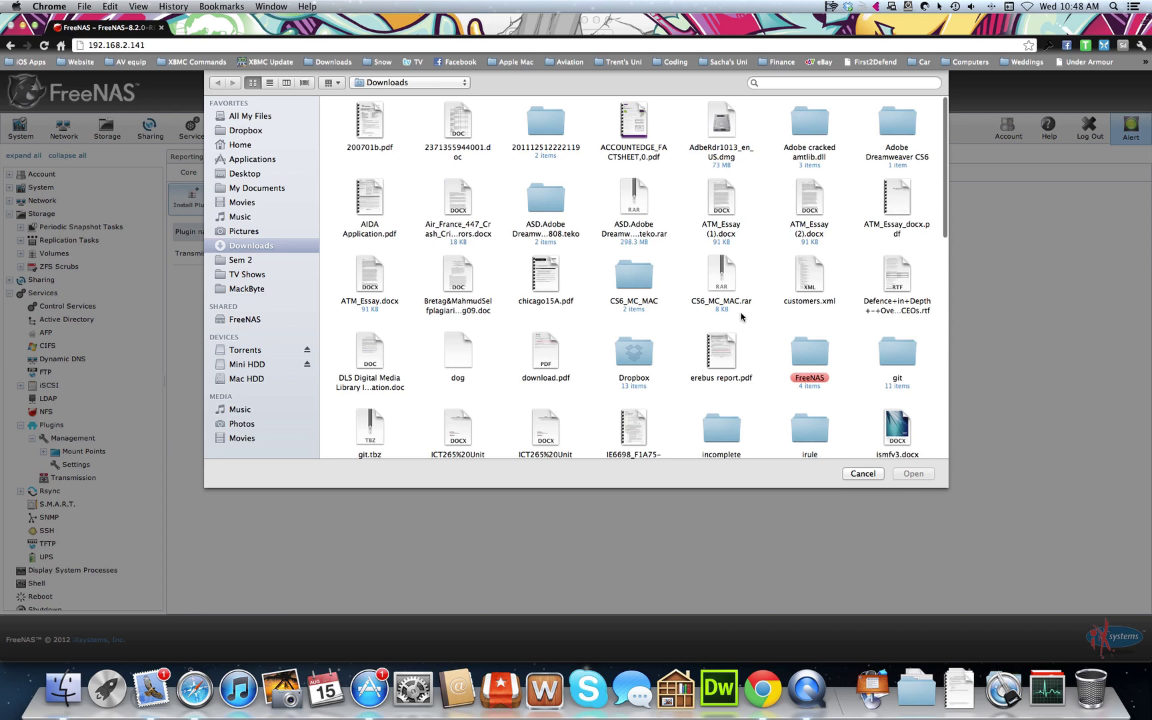
{"action": "double_click", "coordinate": [816, 357]}
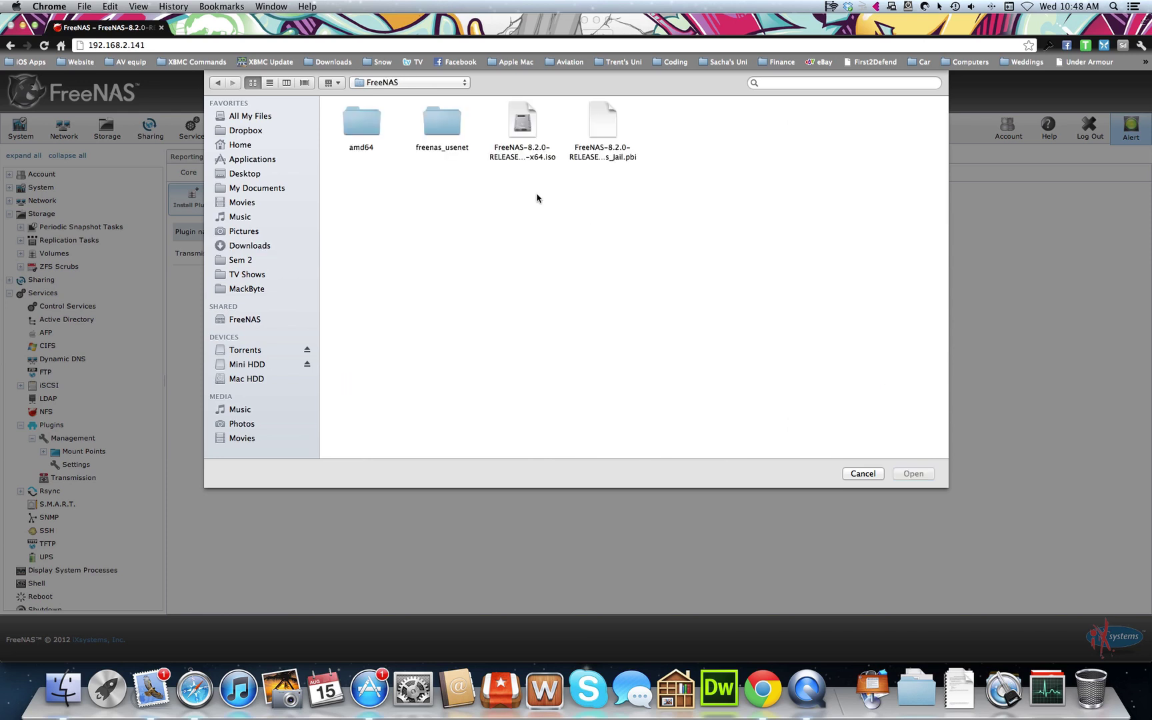
{"action": "double_click", "coordinate": [361, 123]}
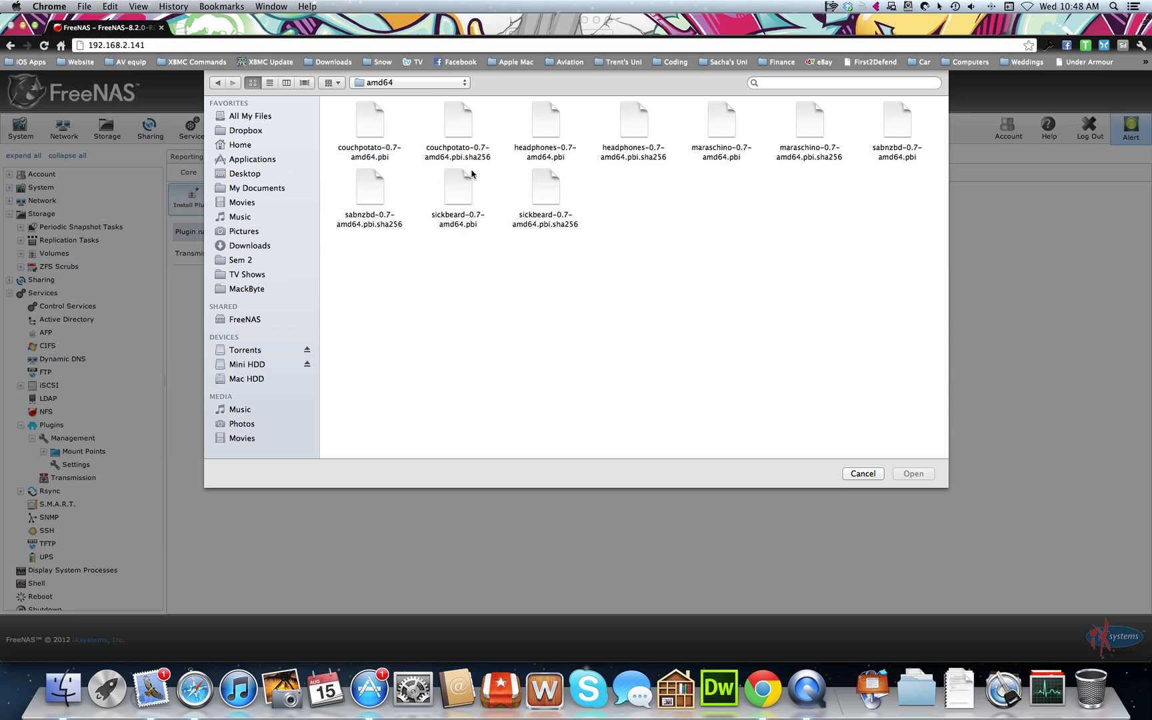
{"action": "left_click", "coordinate": [897, 127]}
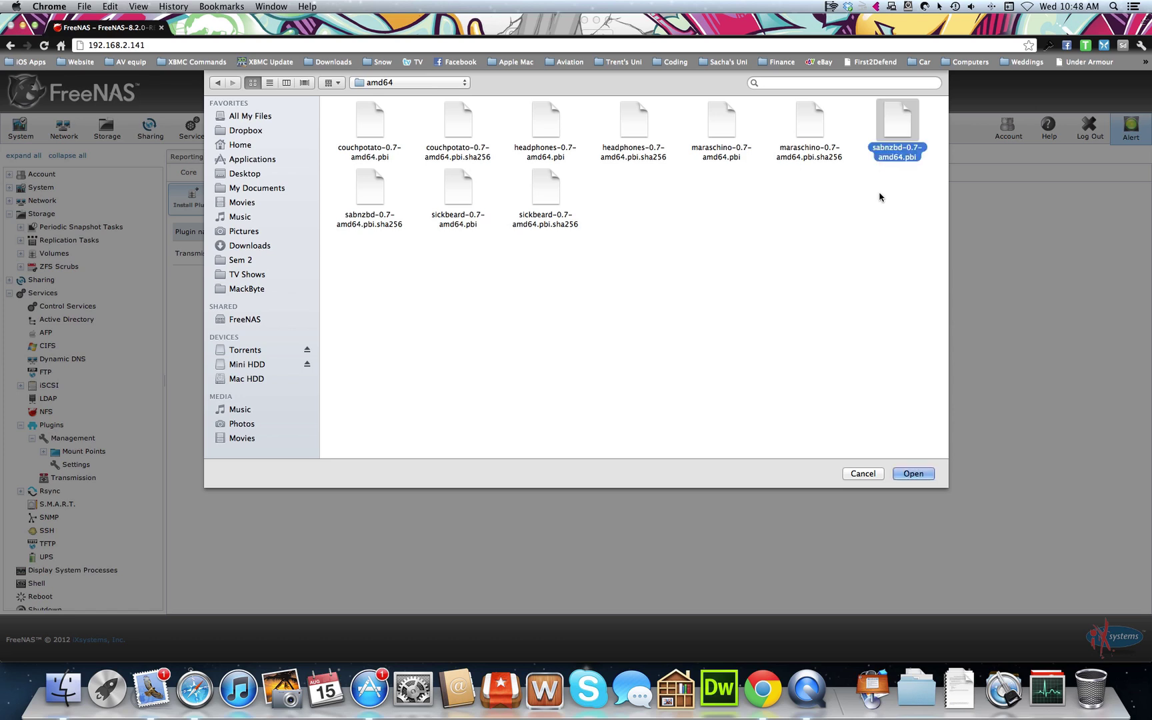
{"action": "left_click", "coordinate": [912, 473]}
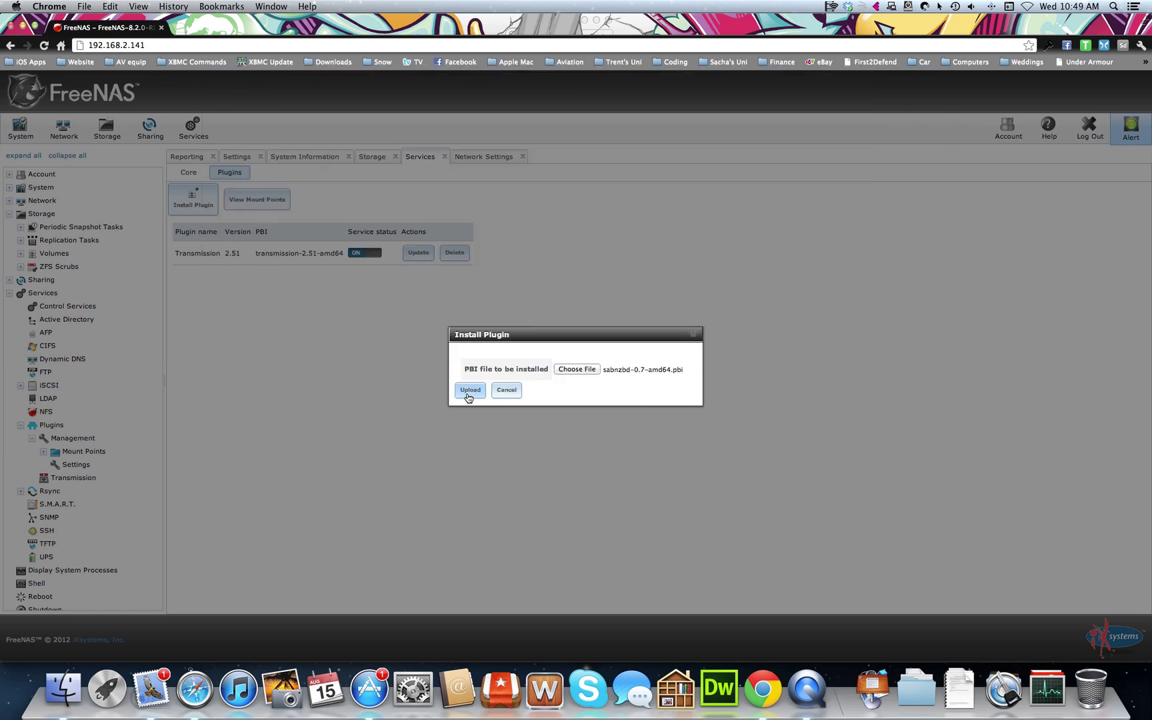
{"action": "left_click", "coordinate": [469, 393]}
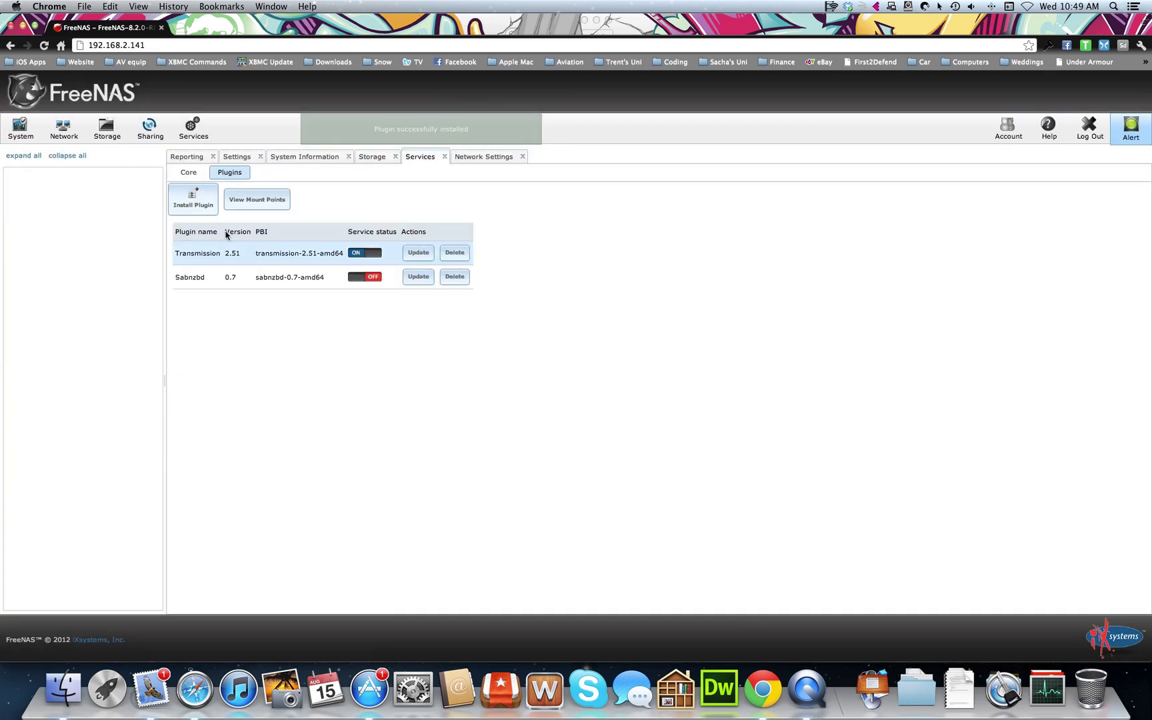
Install the Sickbeard plugin by uploading sickbeard-0.7-amd64.pbi
{"action": "left_click", "coordinate": [193, 199]}
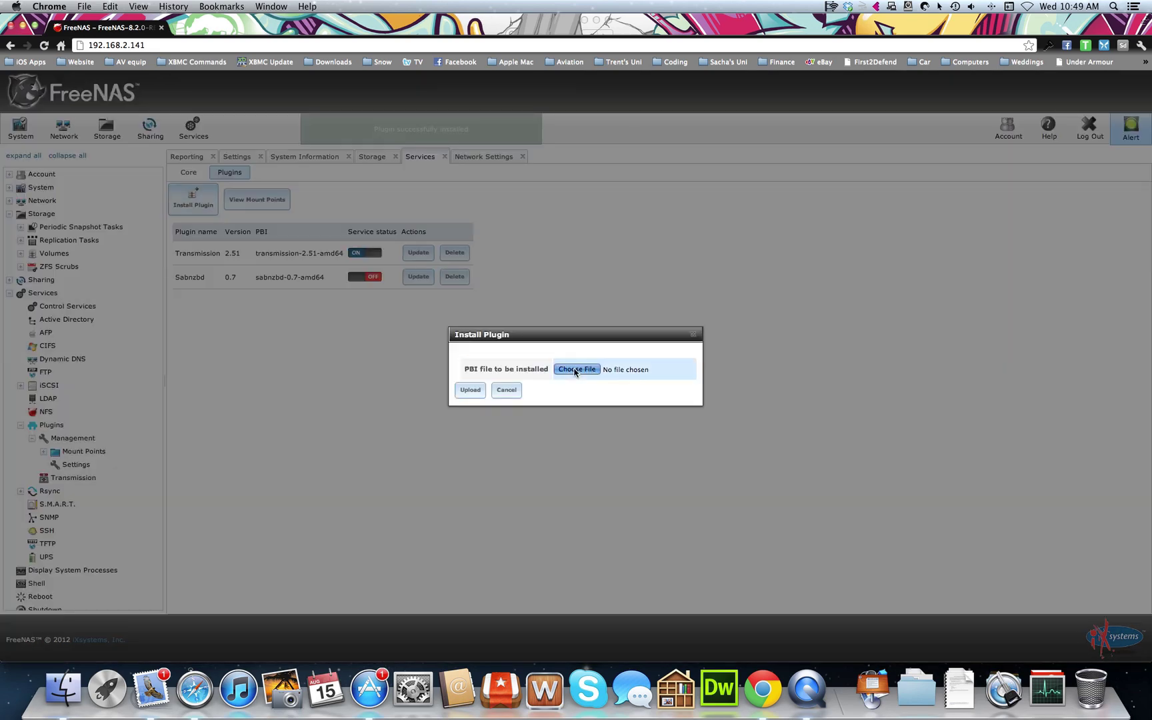
{"action": "left_click", "coordinate": [576, 370]}
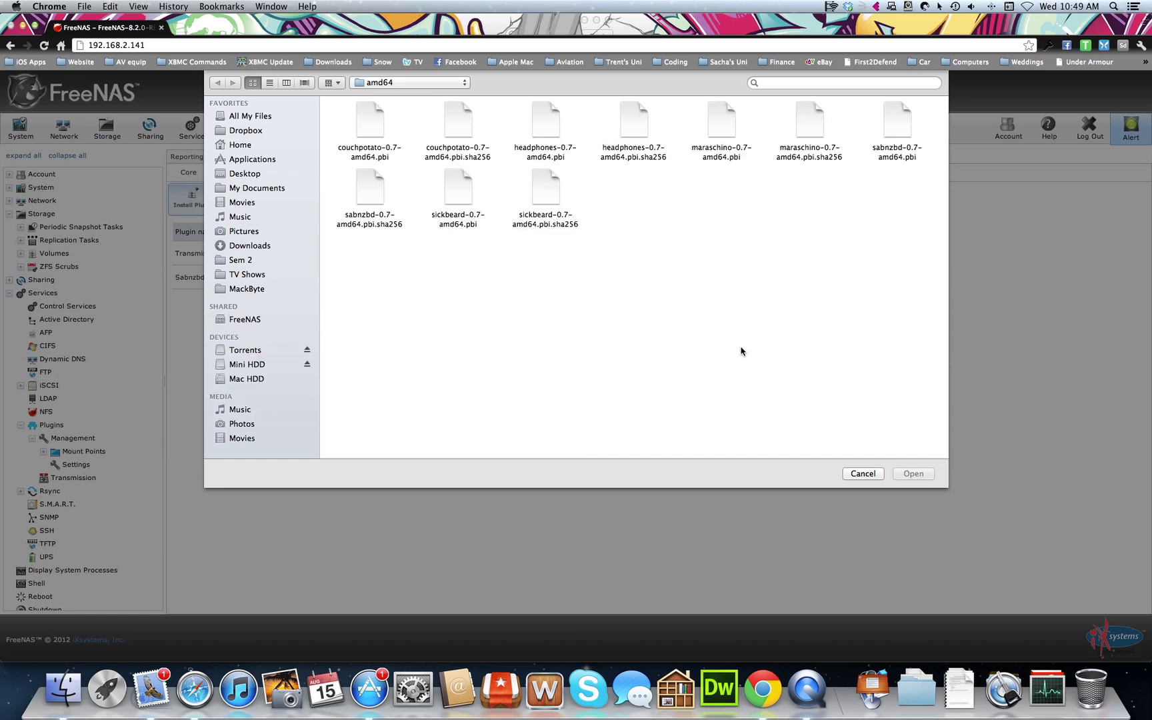
{"action": "left_click", "coordinate": [467, 190]}
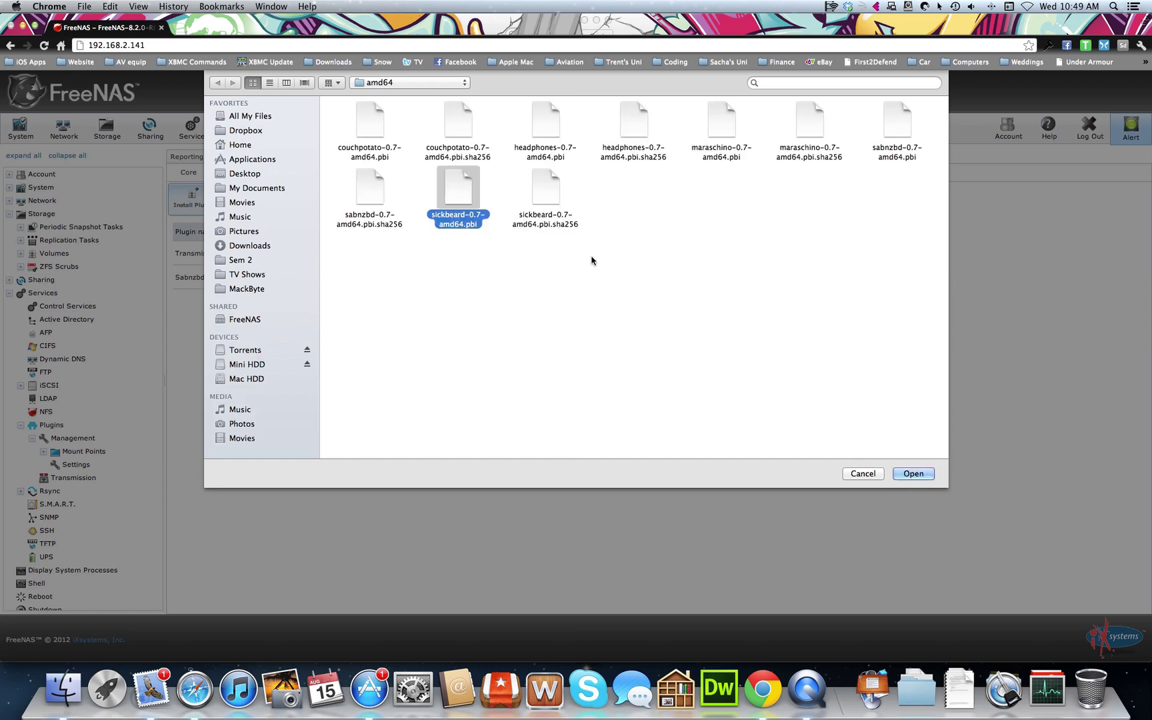
{"action": "left_click", "coordinate": [896, 469]}
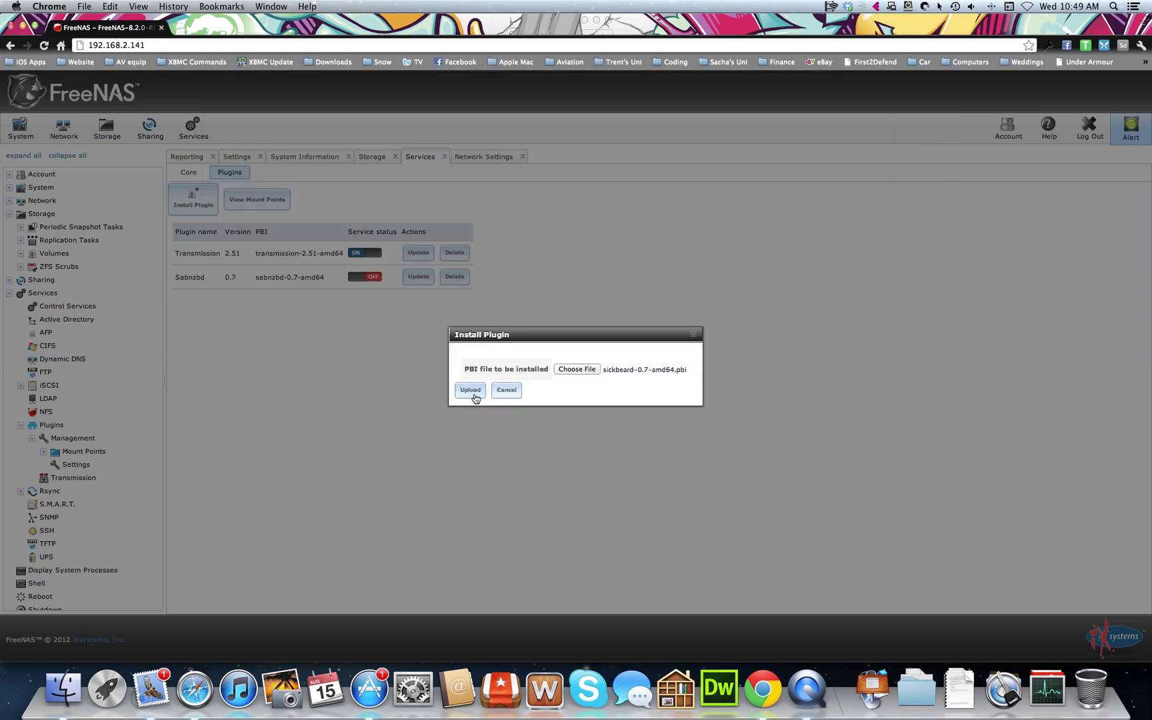
{"action": "left_click", "coordinate": [471, 390]}
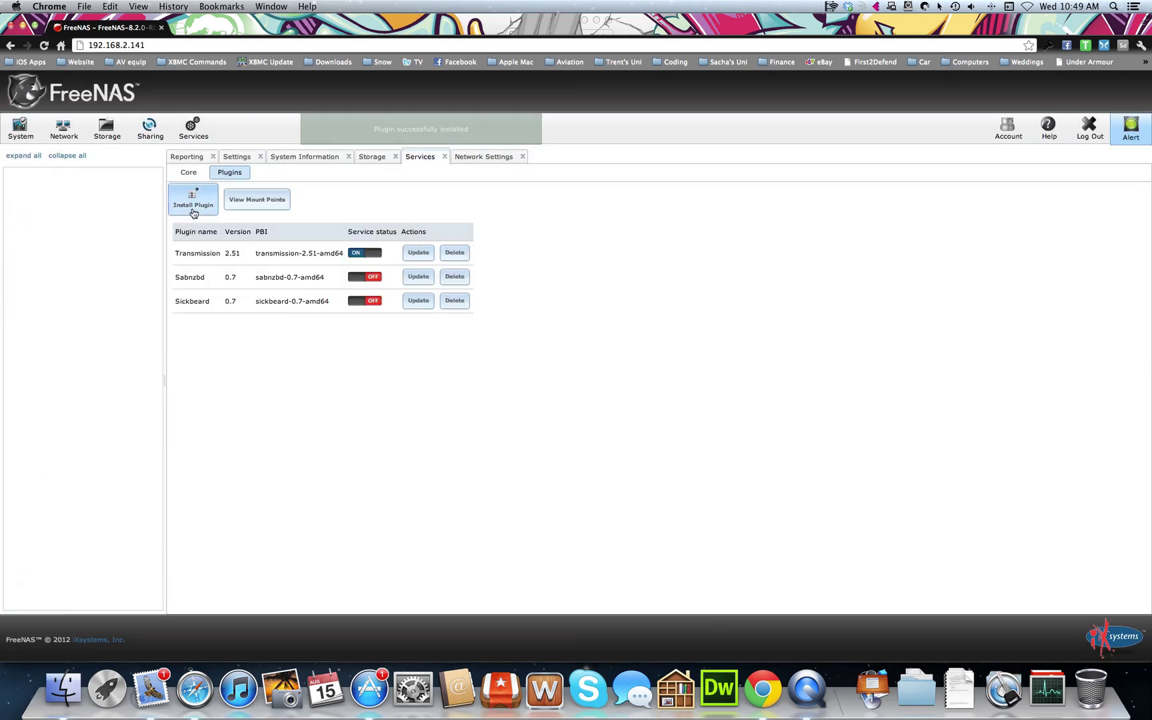
Install the Maraschino plugin by uploading maraschino-0.7-amd64.pbi
{"action": "left_click", "coordinate": [194, 209]}
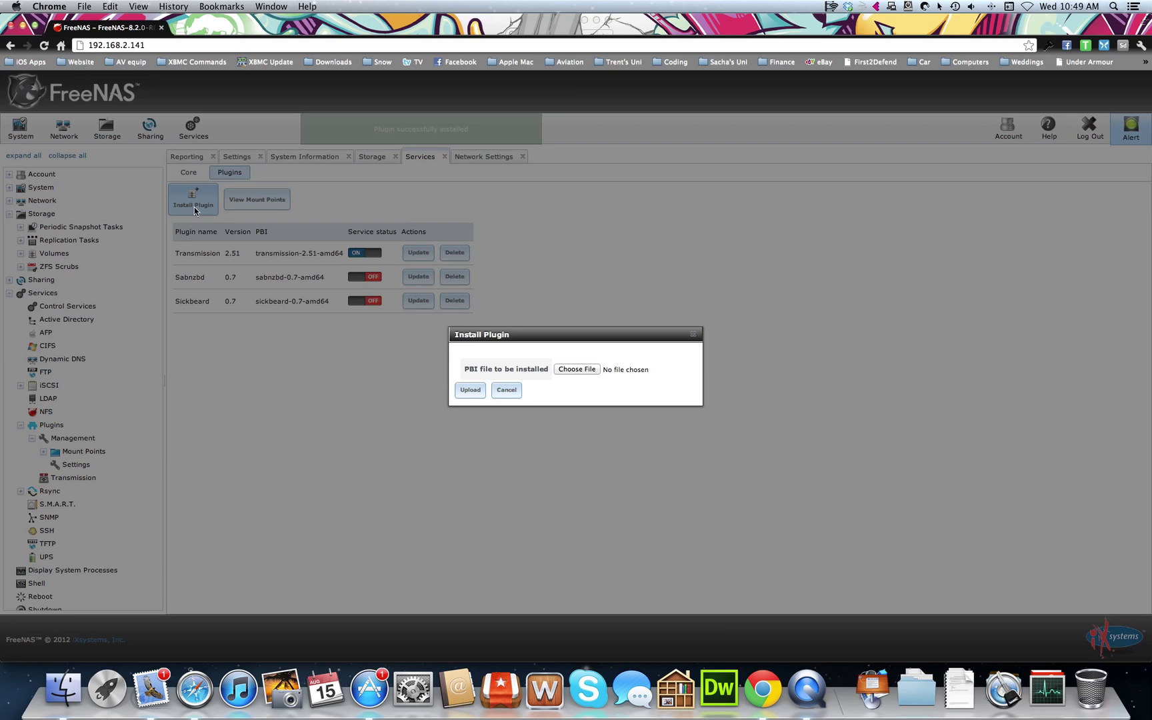
{"action": "left_click", "coordinate": [564, 371]}
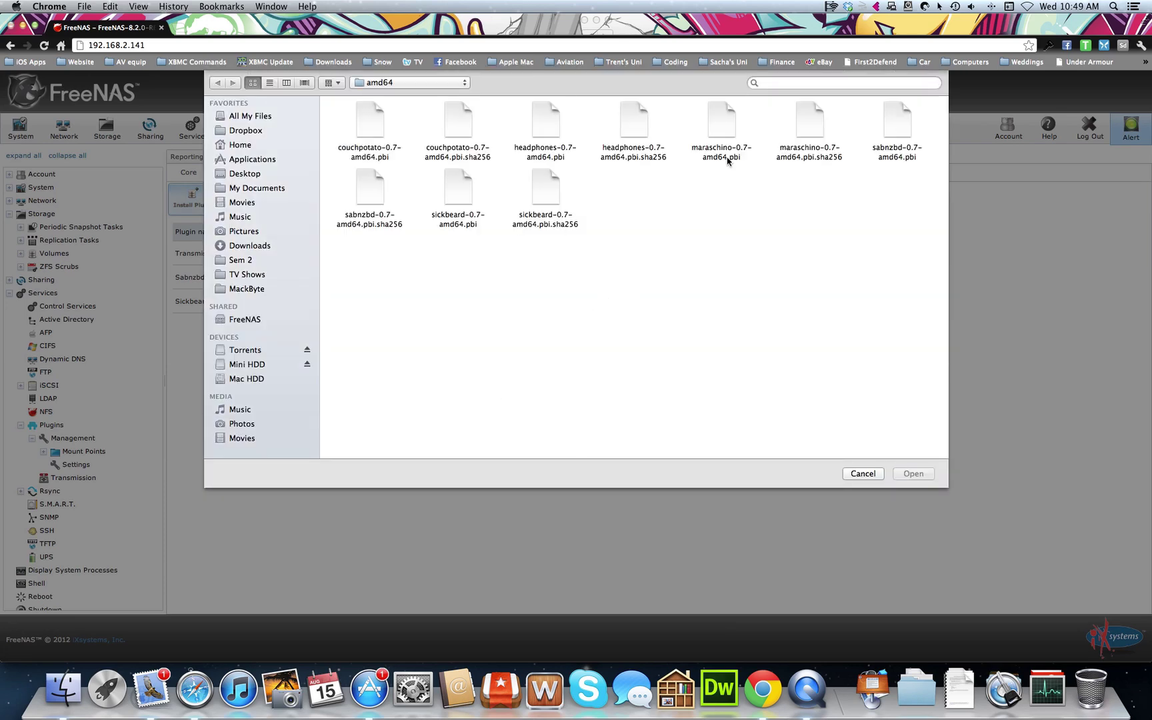
{"action": "left_click", "coordinate": [730, 122]}
{"action": "double_click", "coordinate": [730, 123]}
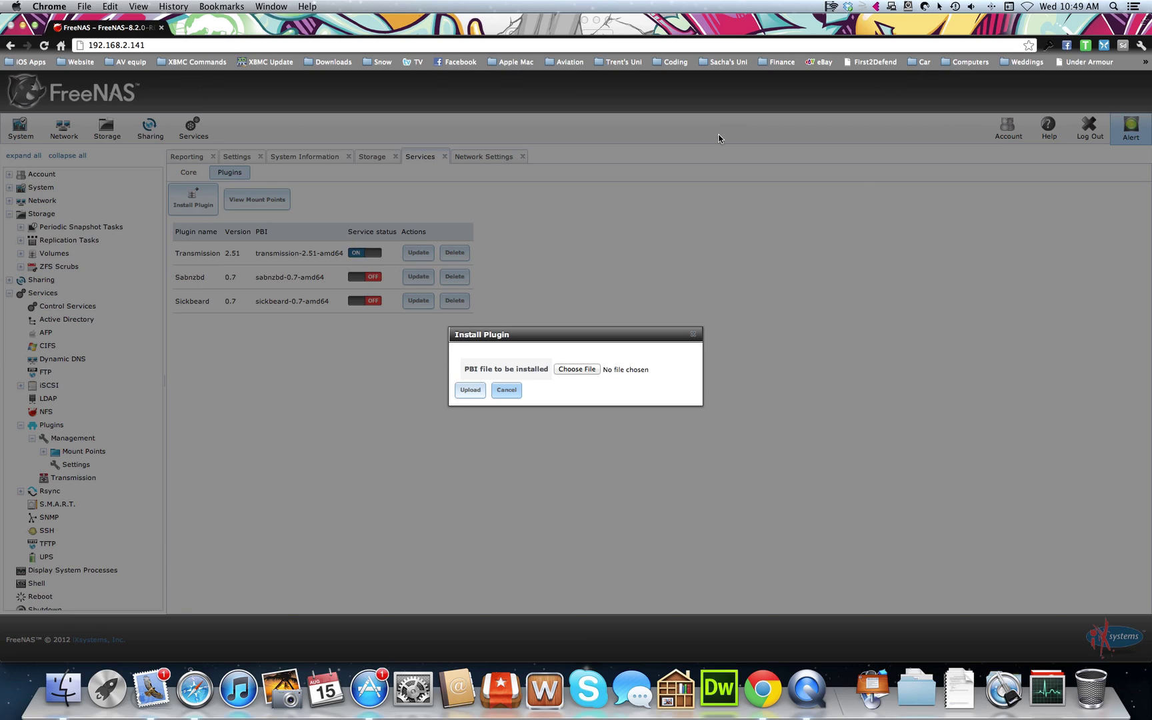
{"action": "left_click", "coordinate": [468, 392]}
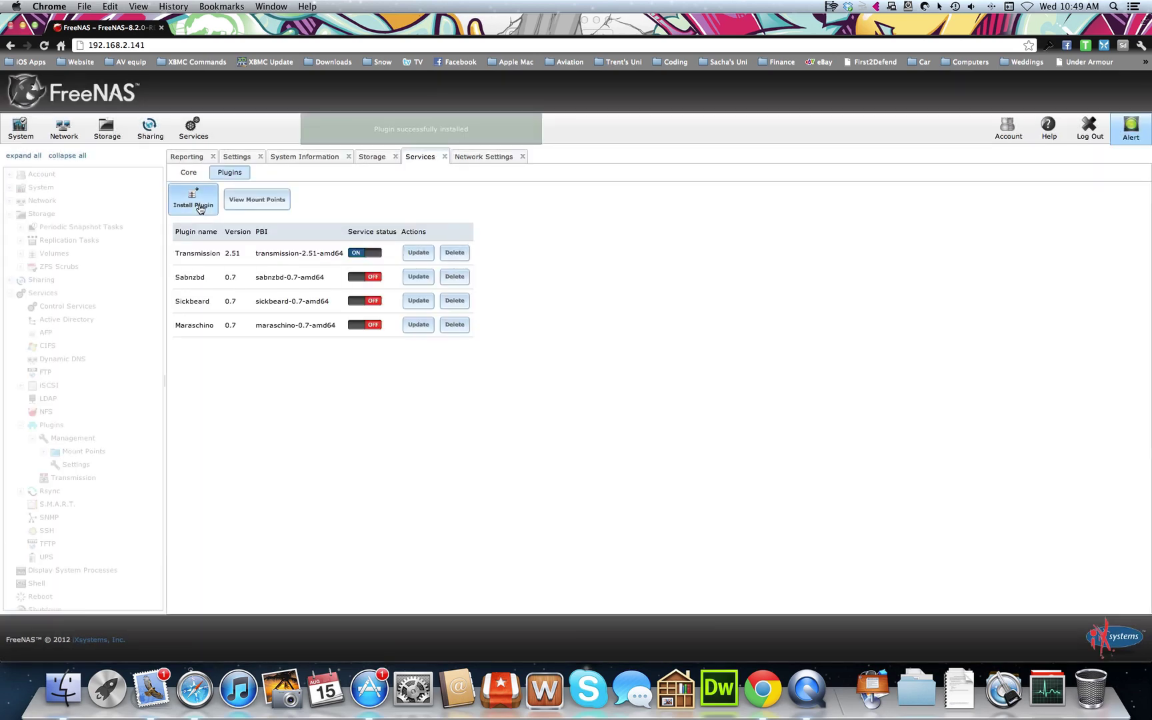
Install the Couchpotato plugin by uploading couchpotato-0.7-amd64.pbi
{"action": "left_click", "coordinate": [200, 209]}
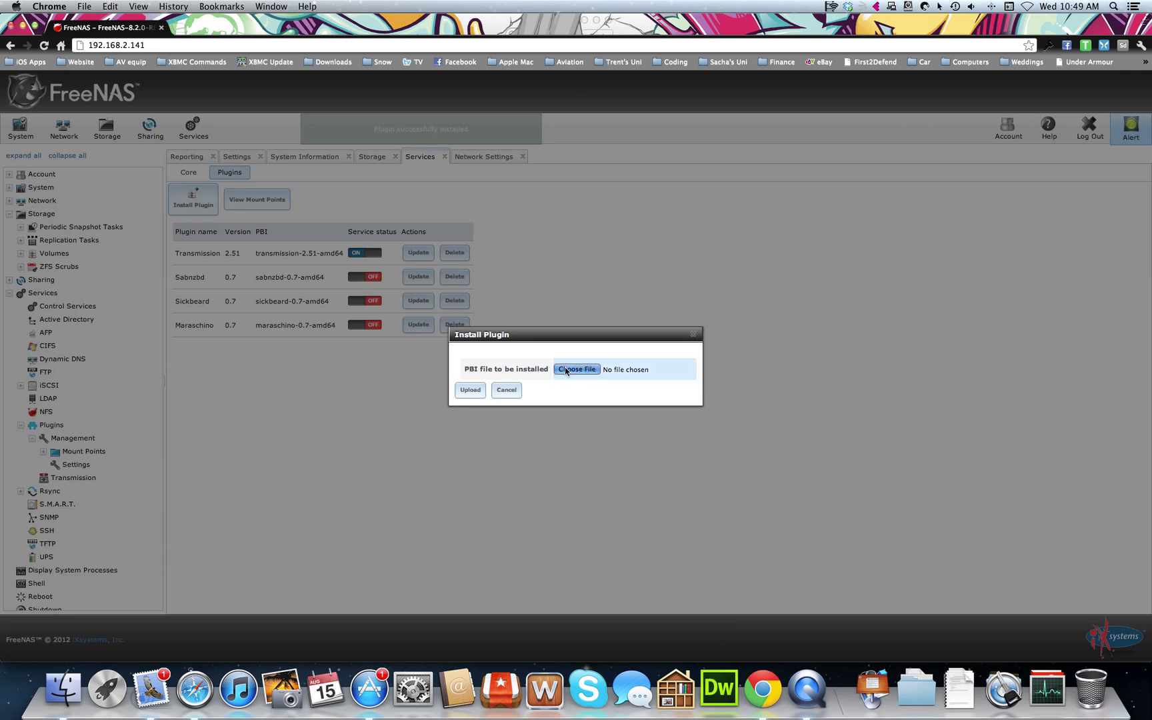
{"action": "left_click", "coordinate": [566, 370]}
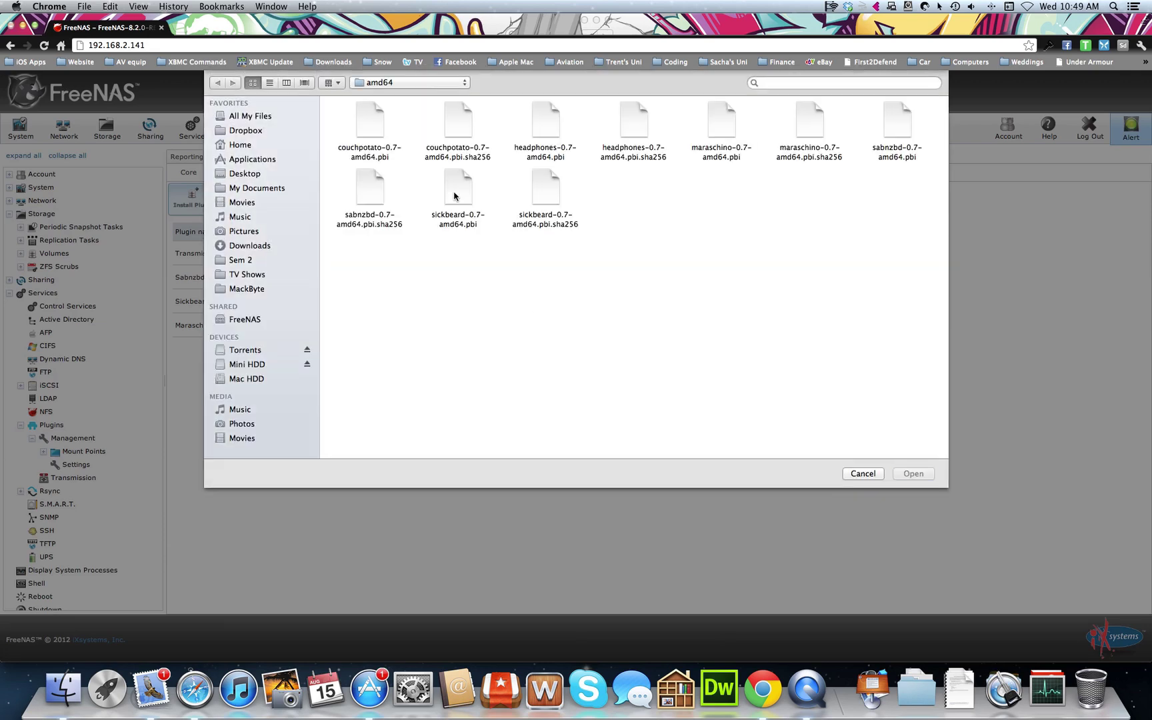
{"action": "double_click", "coordinate": [378, 141]}
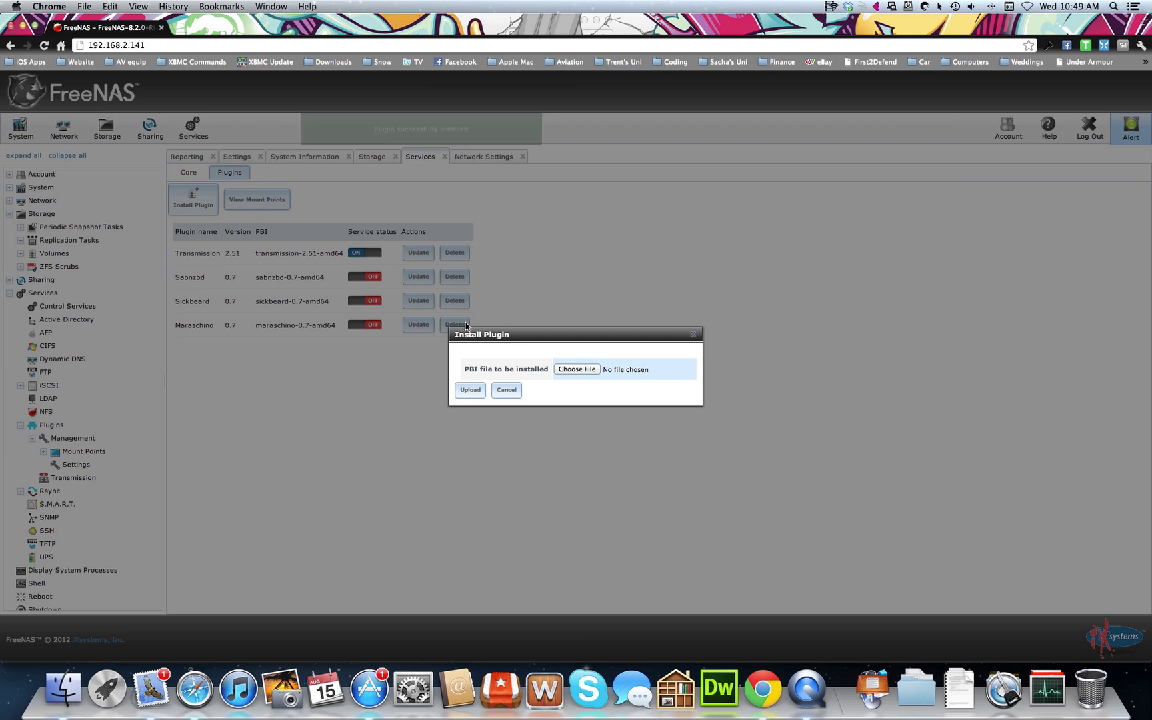
{"action": "left_click", "coordinate": [470, 392]}
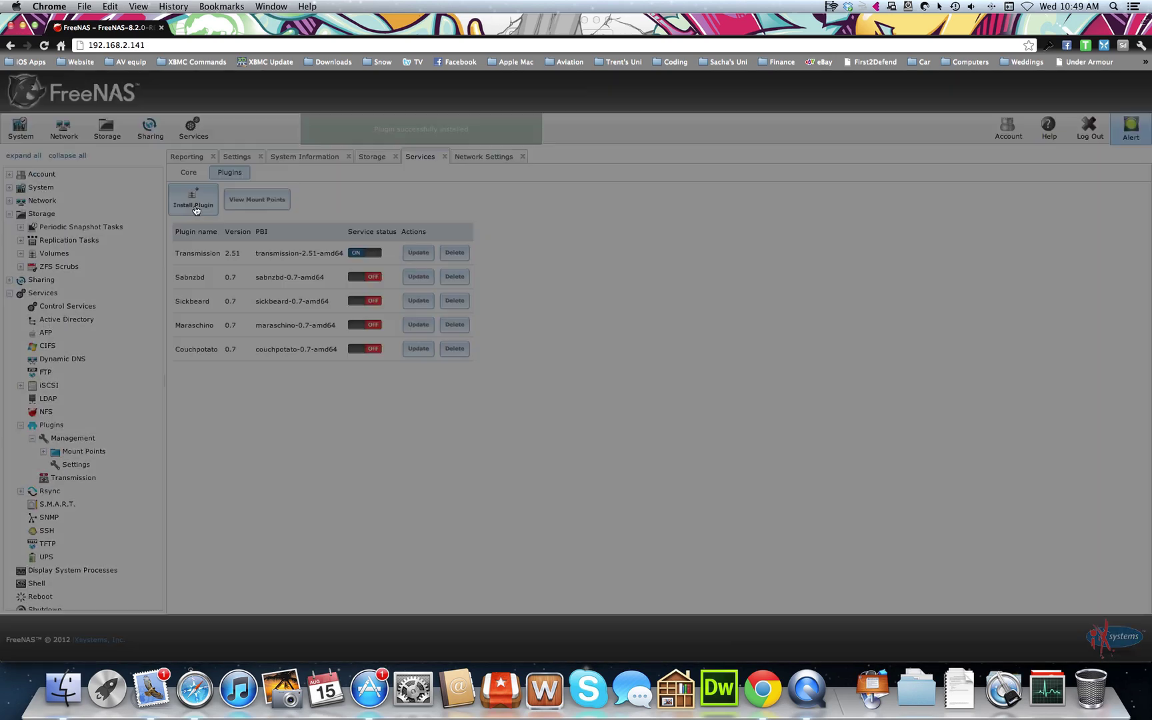
Install the Headphones plugin by uploading headphones-0.7-amd64.pbi
{"action": "left_click", "coordinate": [194, 204]}
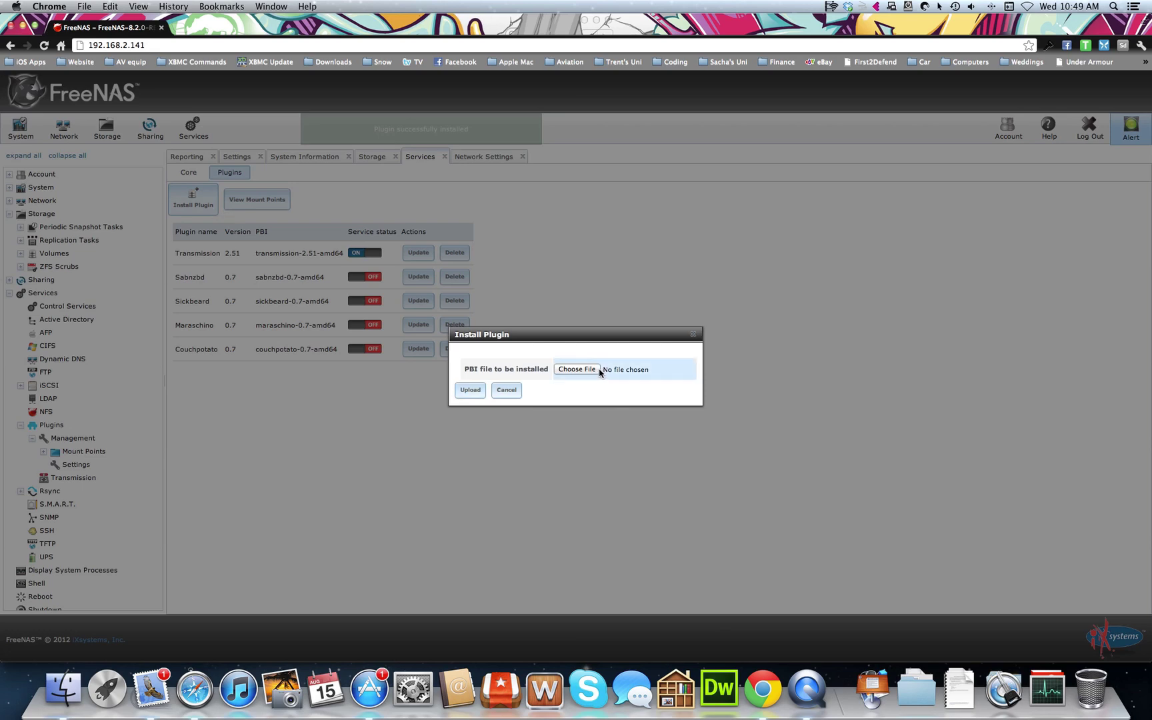
{"action": "left_click", "coordinate": [627, 371]}
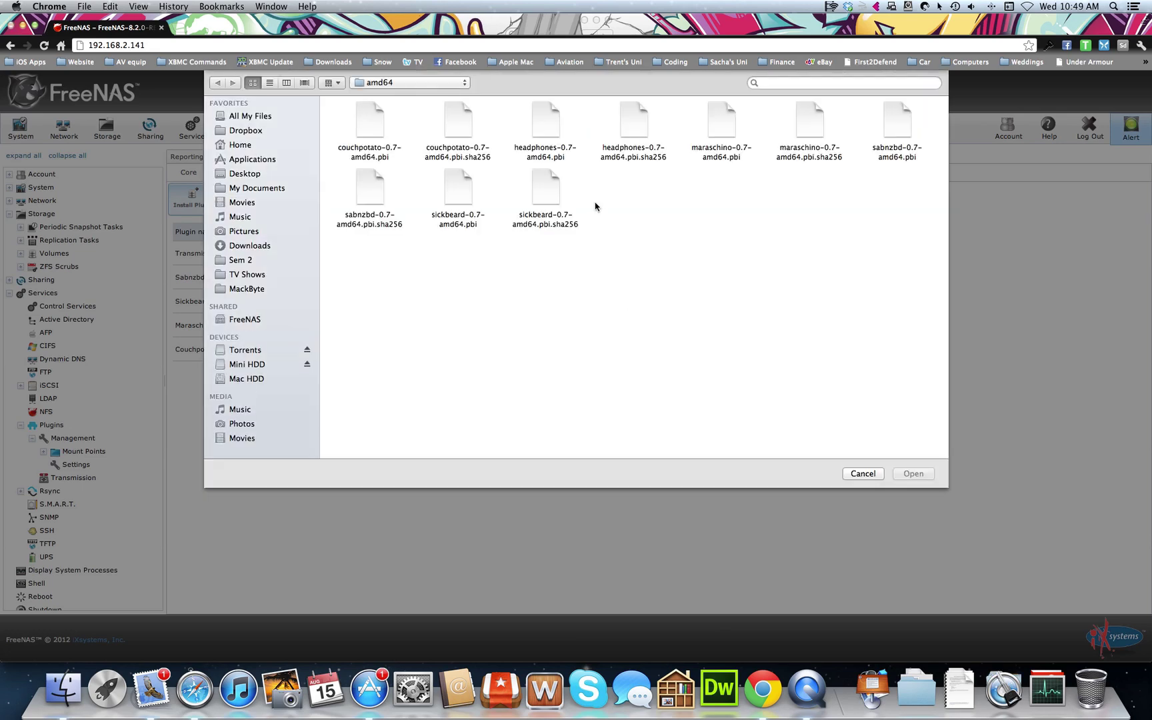
{"action": "double_click", "coordinate": [546, 124]}
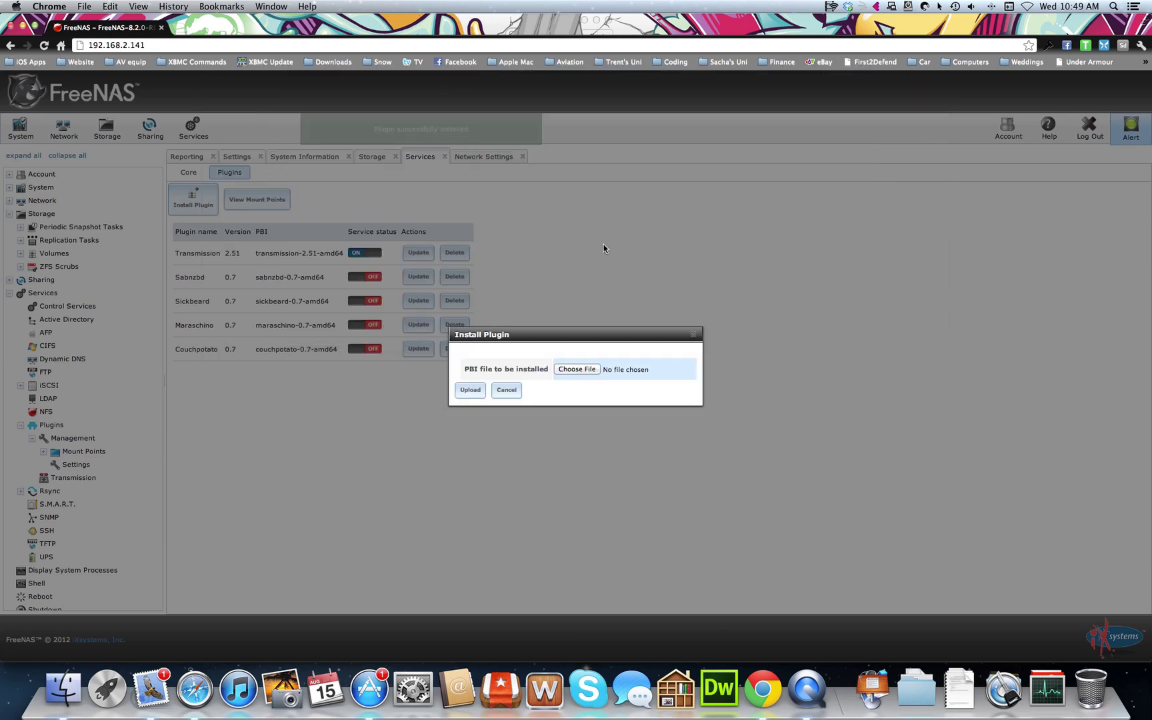
{"action": "left_click", "coordinate": [470, 392]}
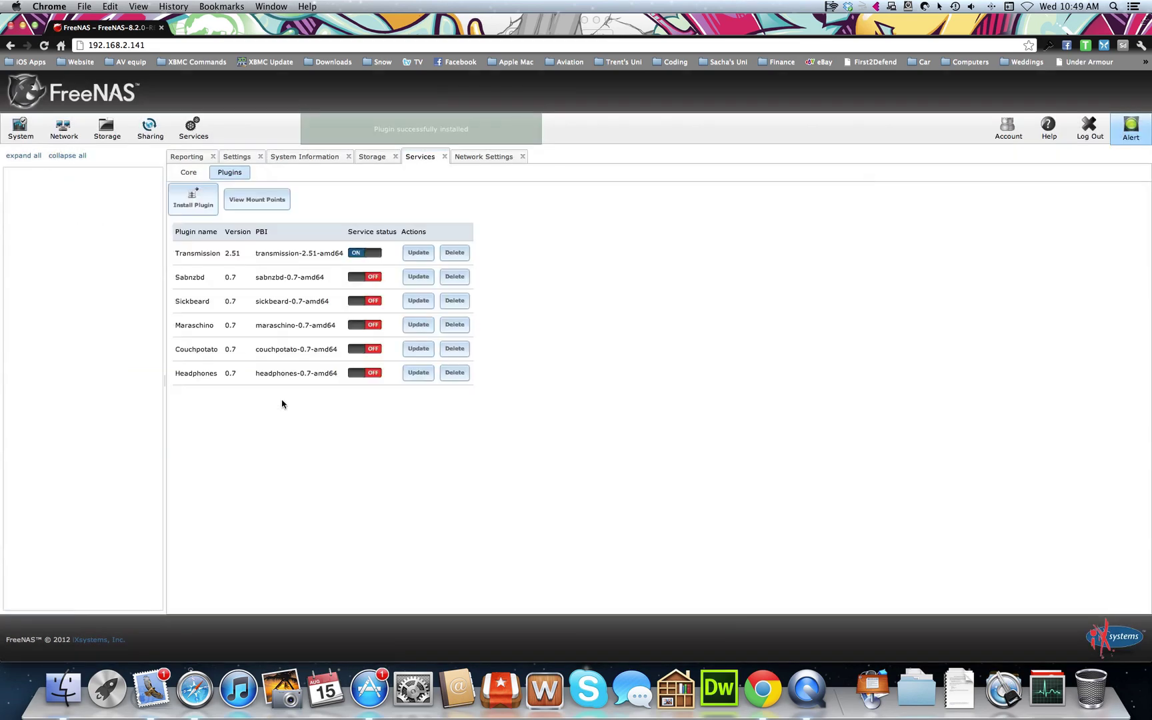
In the FreeNAS shell, list running jails with jls, identifying pluginjail as jail 1
{"action": "left_click", "coordinate": [375, 276]}
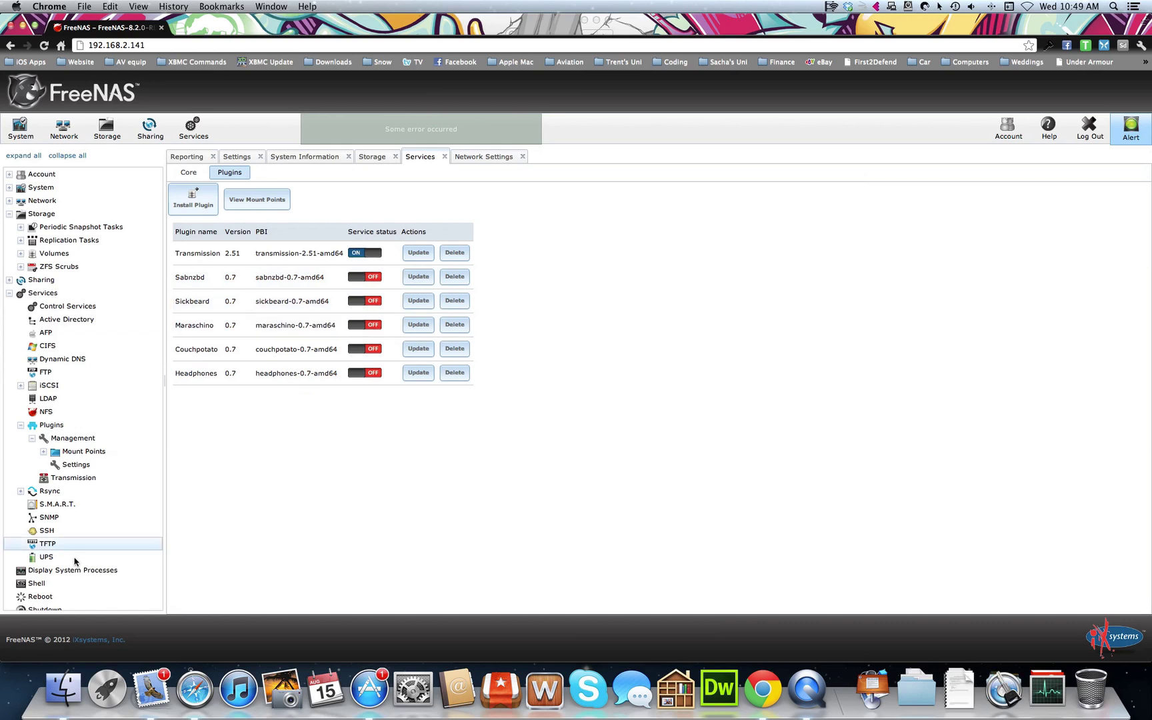
{"action": "scroll", "coordinate": [75, 561], "scroll_direction": "down", "scroll_amount": 1}
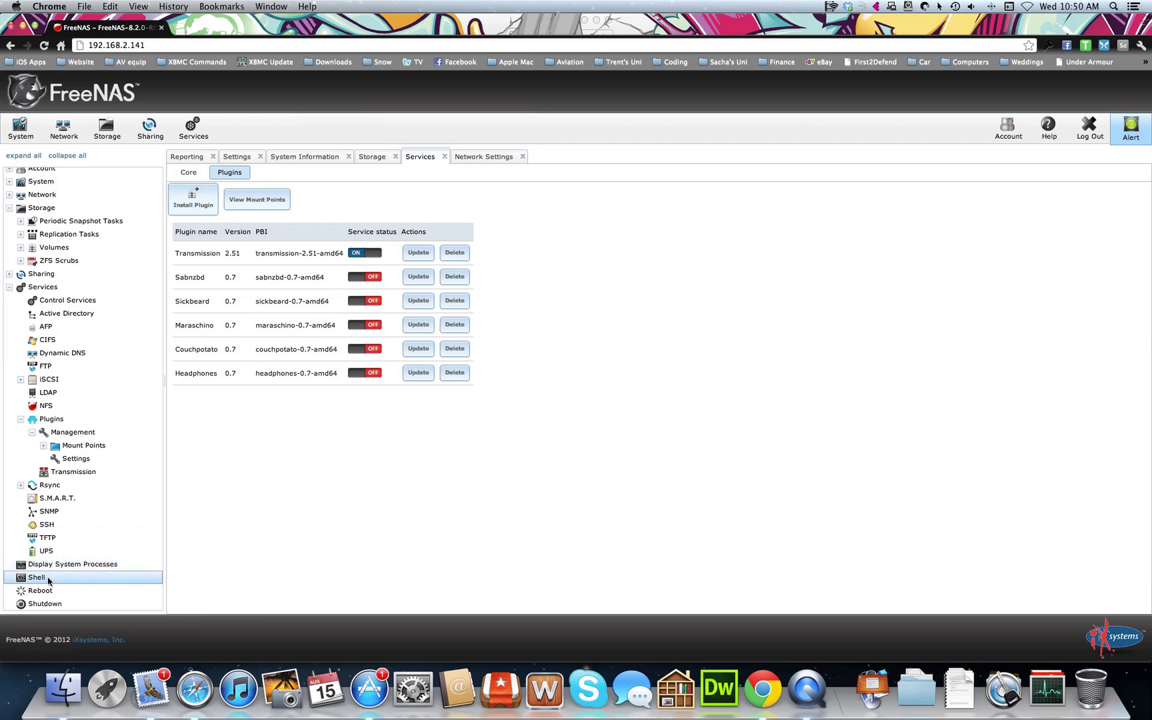
{"action": "left_click", "coordinate": [37, 578]}
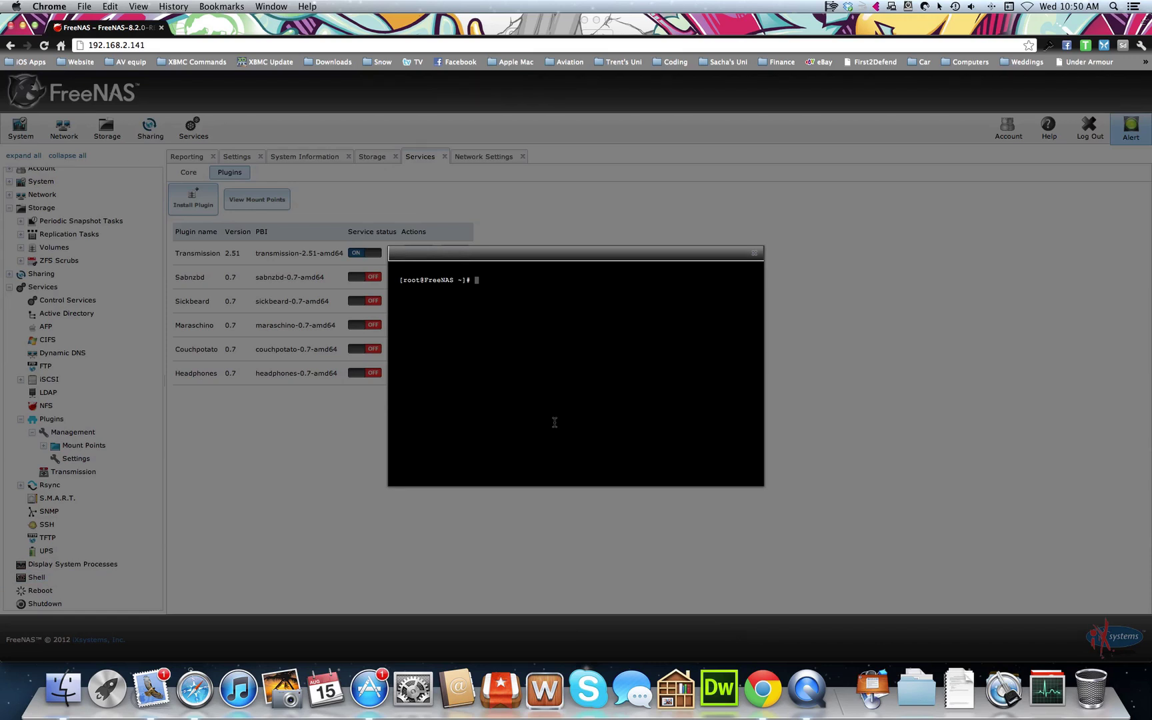
{"action": "type", "text": "jls"}
{"action": "key", "text": "Return"}
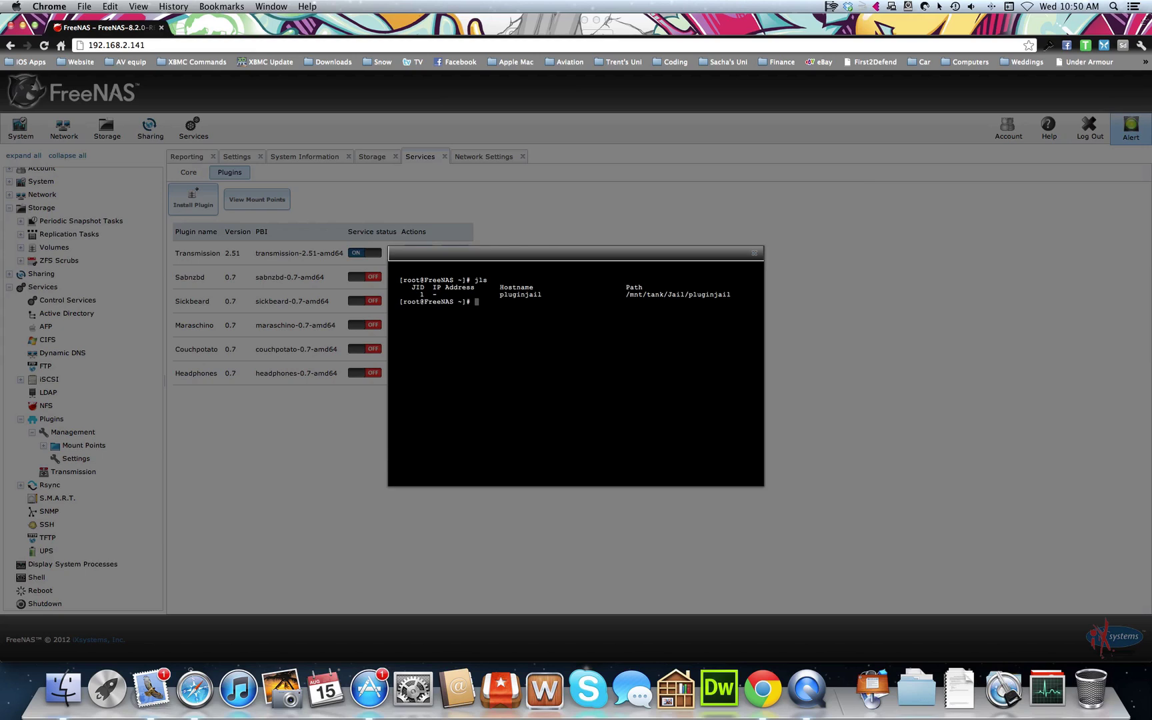
{"action": "left_click", "coordinate": [507, 294]}
{"action": "left_click_drag", "start_coordinate": [507, 294], "coordinate": [571, 296]}
{"action": "left_click", "coordinate": [540, 311]}
Enter jail 1 with 'jexec 1 csh' and type 'vi /etc/rc.conf'
{"action": "type", "text": "jexec 1 csh"}
{"action": "key", "text": "Return"}
{"action": "type", "text": "vi /etc/rc.co"}
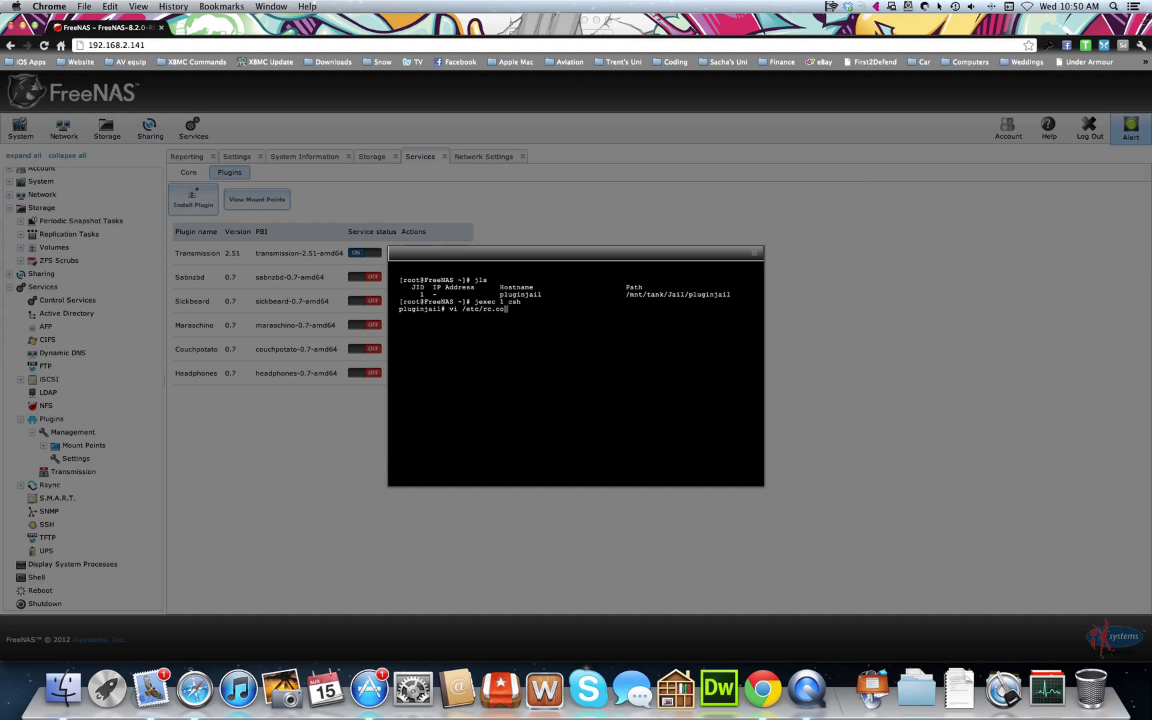
{"action": "type", "text": "nf"}
Open /etc/rc.conf in vi and add sabnzbd_enable="YES" and couchpotato_enable="YES" lines
{"action": "key", "text": "Return"}
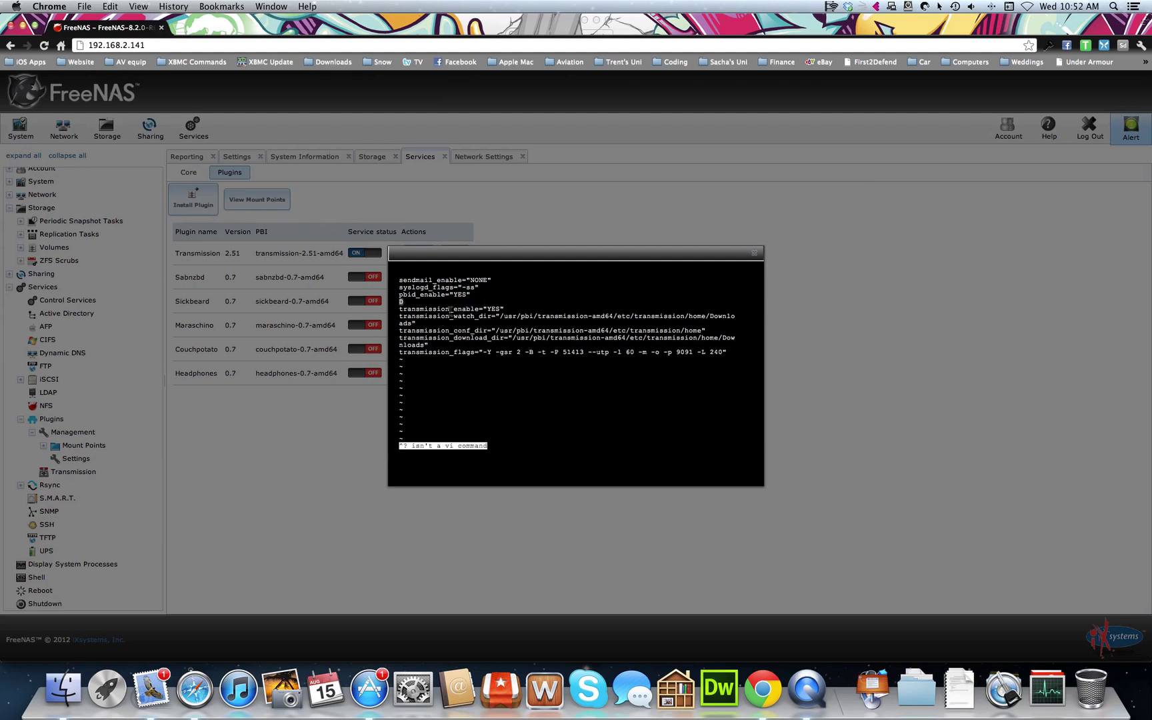
{"action": "key", "text": "Escape"}
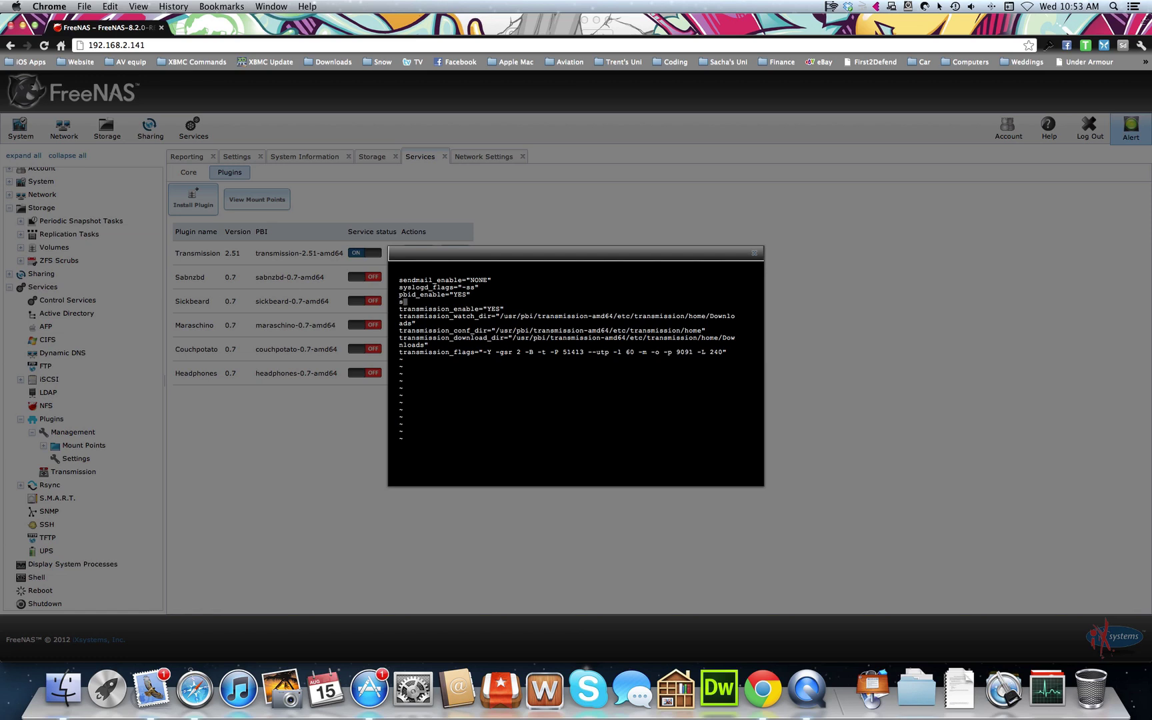
{"action": "type", "text": "bd_enable=\"YES\""}
{"action": "key", "text": "Return"}
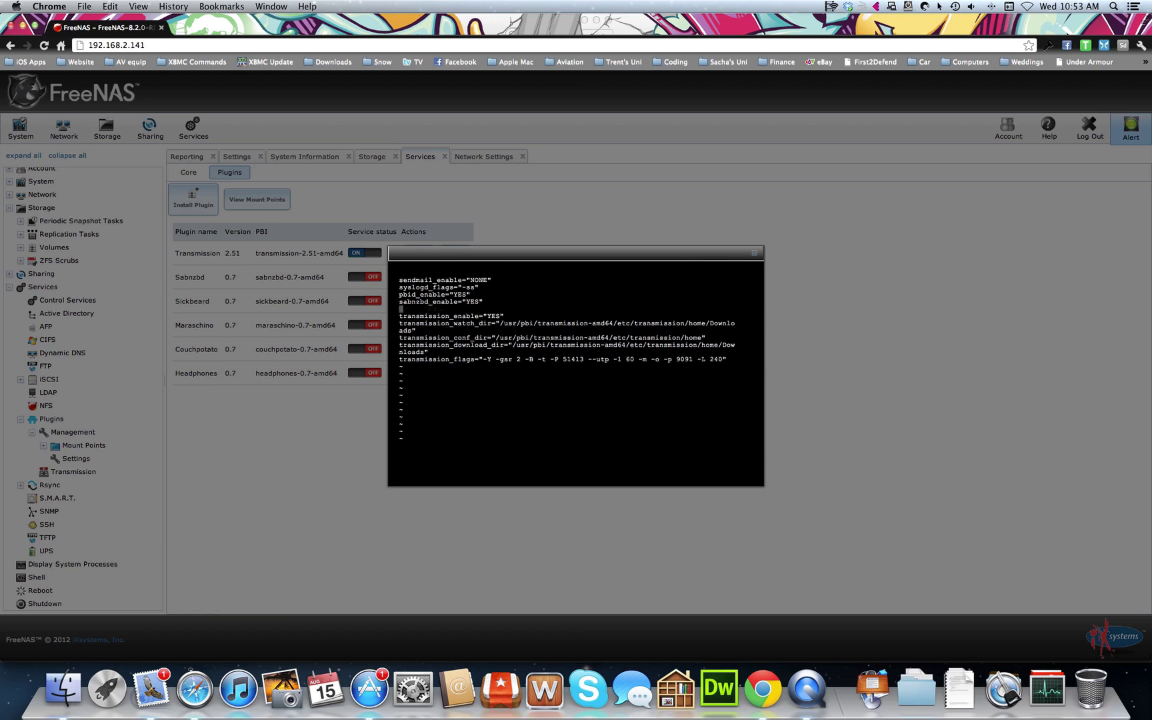
{"action": "type", "text": "couchpotato_enable=\"YES\""}
{"action": "key", "text": "Return"}
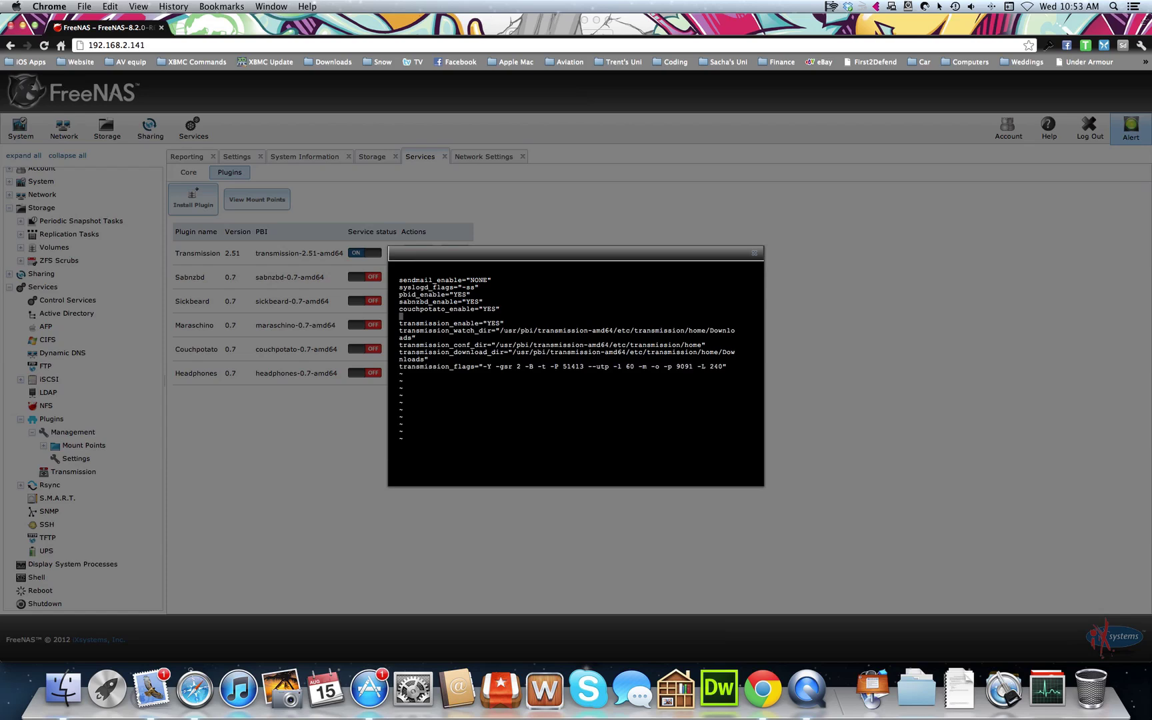
Add sickbeard_enable="YES" and maraschino_enable="YES" lines and begin the headphones_enable line
{"action": "type", "text": "sickbeard_enable=\"YES\""}
{"action": "key", "text": "Return"}
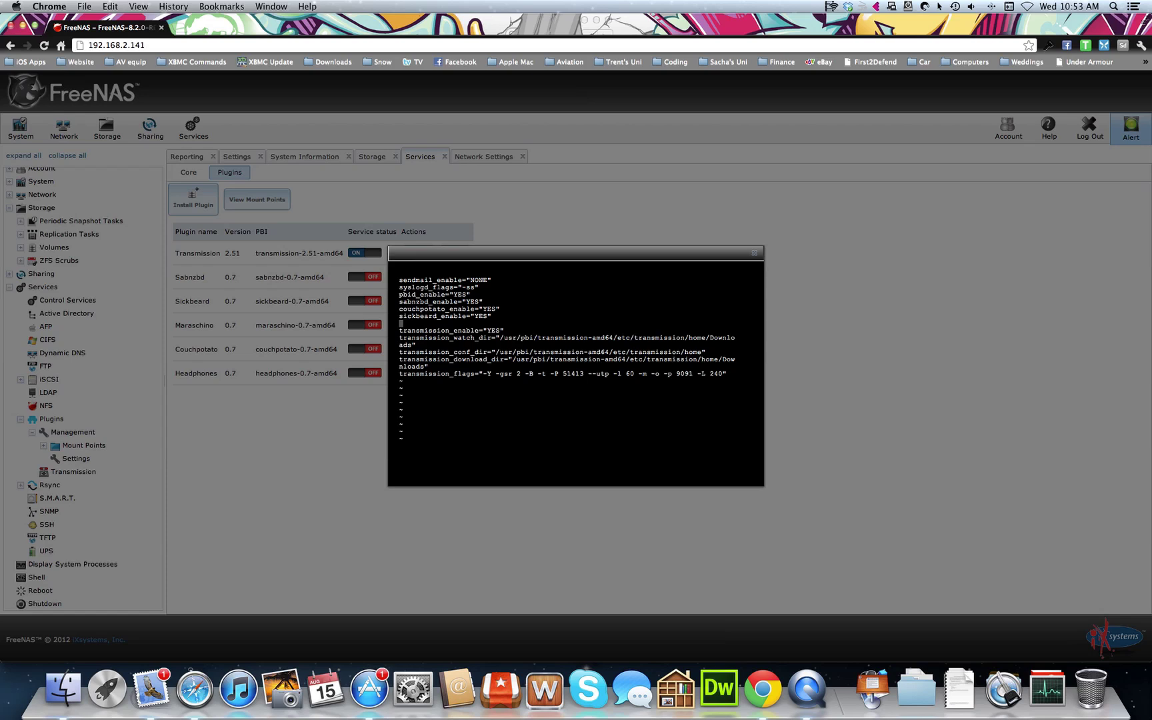
{"action": "type", "text": "maraschino_enabl"}
{"action": "type", "text": "e=\"YES\""}
{"action": "key", "text": "Return"}
{"action": "type", "text": "g"}
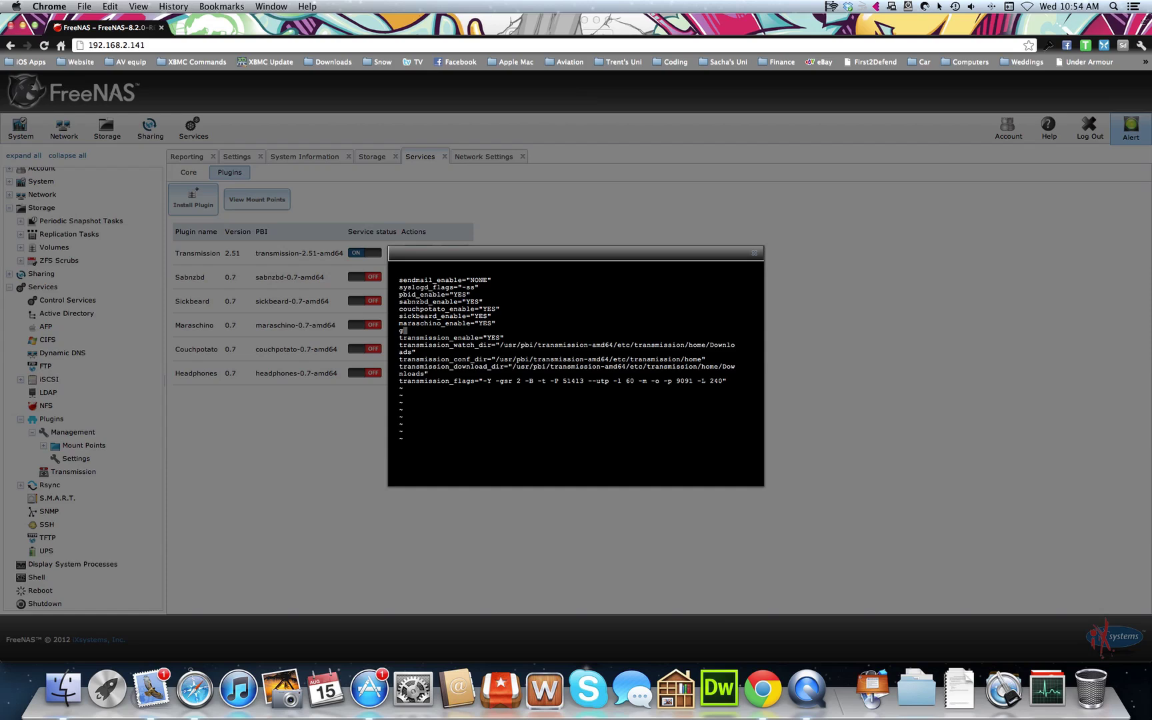
{"action": "key", "text": "BackSpace"}
{"action": "type", "text": "headphones_enable=\"YE"}
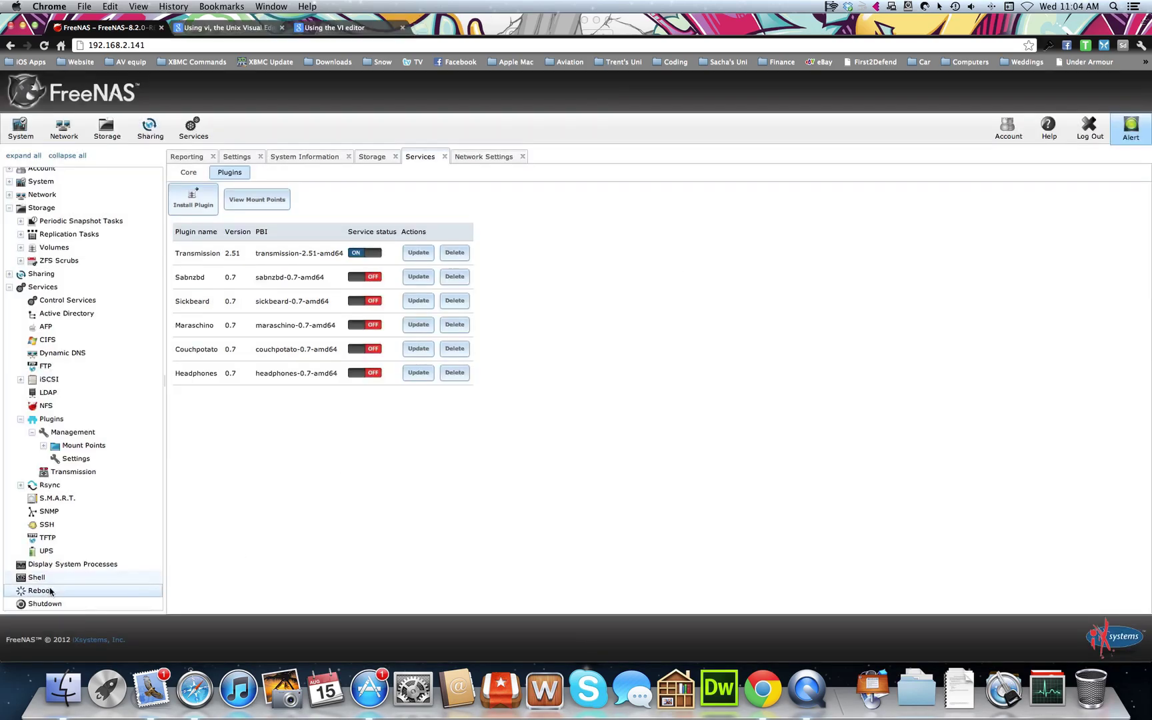
Reopen the shell console from the left tree
{"action": "left_click", "coordinate": [59, 580]}
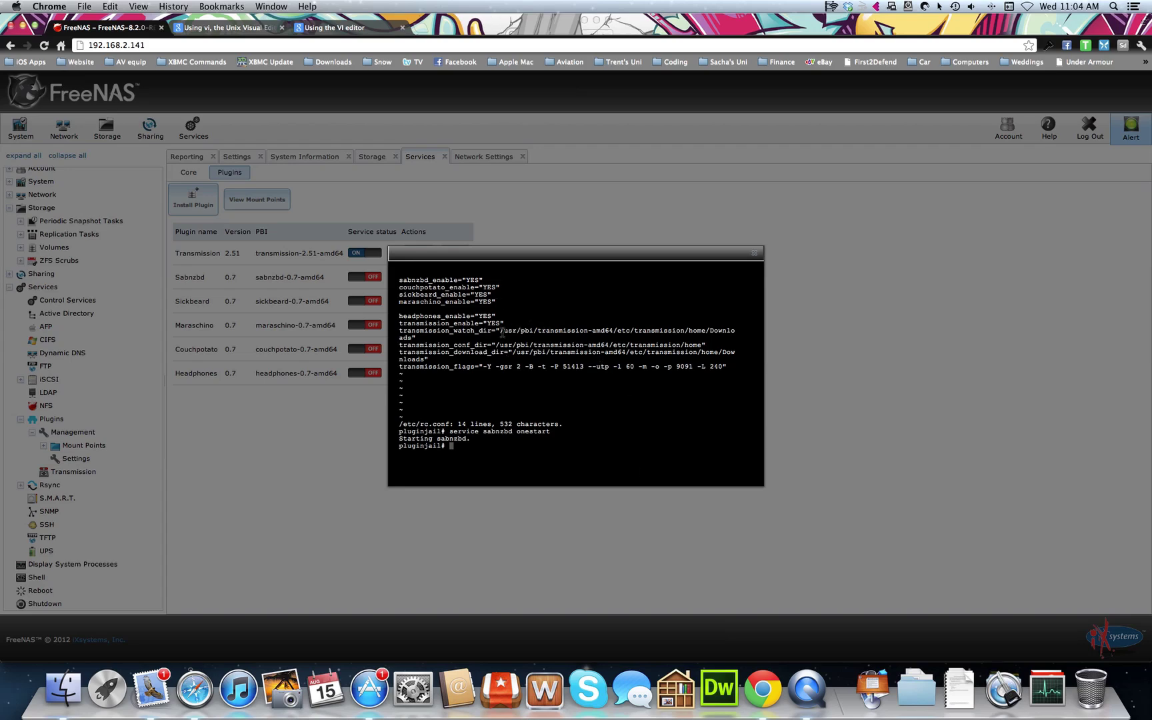
{"action": "left_click", "coordinate": [343, 30]}
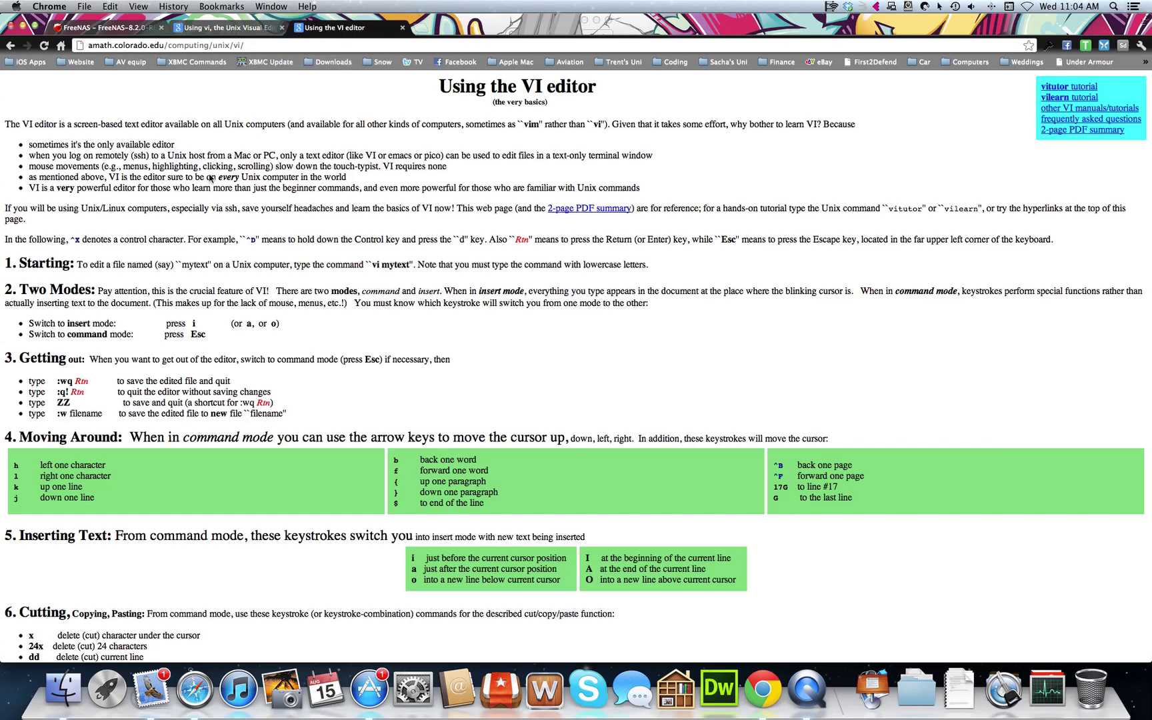
{"action": "left_click", "coordinate": [186, 139]}
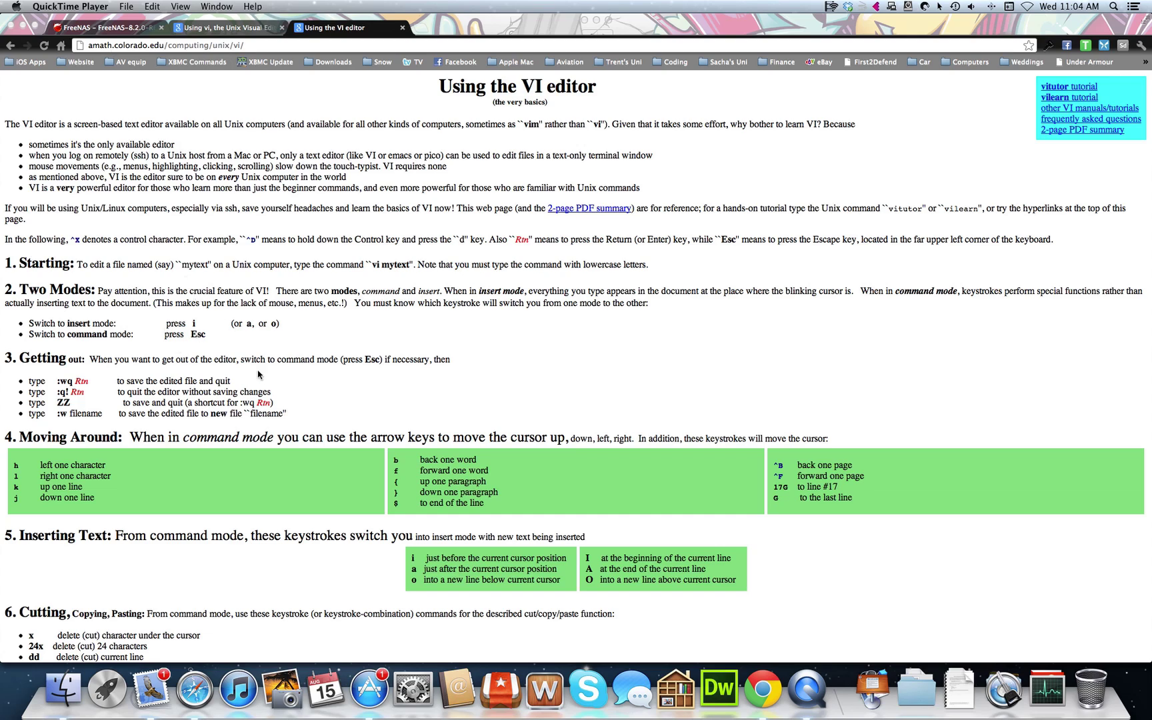
{"action": "left_click", "coordinate": [131, 27]}
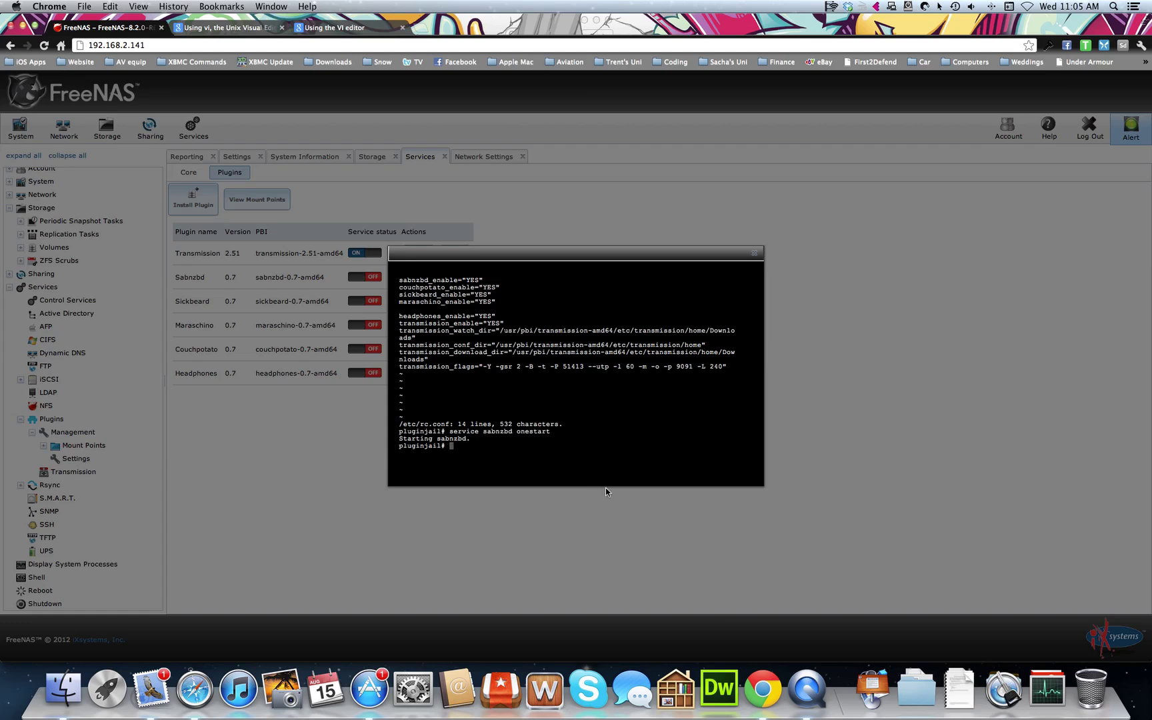
Start the couchpotato and sickbeard services with 'service … onestart'
{"action": "type", "text": "service couchpotato onestart"}
{"action": "key", "text": "Return"}
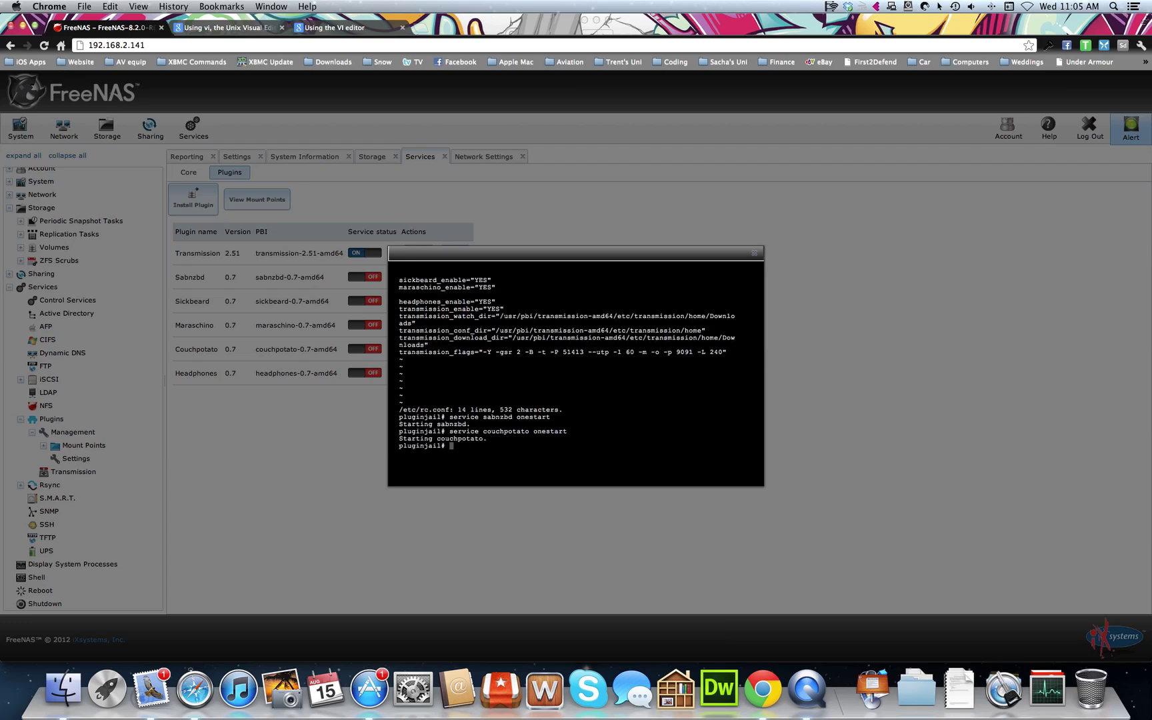
{"action": "type", "text": "service sickbeard onestart"}
{"action": "key", "text": "Return"}
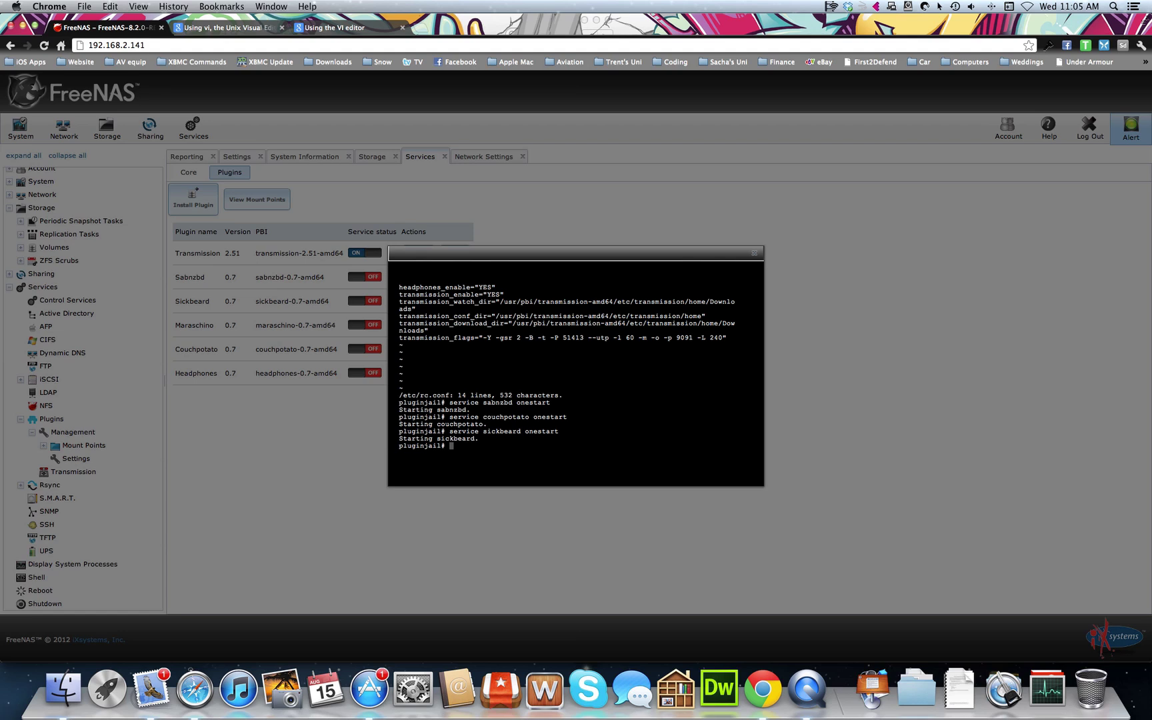
Start the maraschino and headphones services with 'service … onestart', fixing typos
{"action": "type", "text": "service maraschino onestart"}
{"action": "key", "text": "Return"}
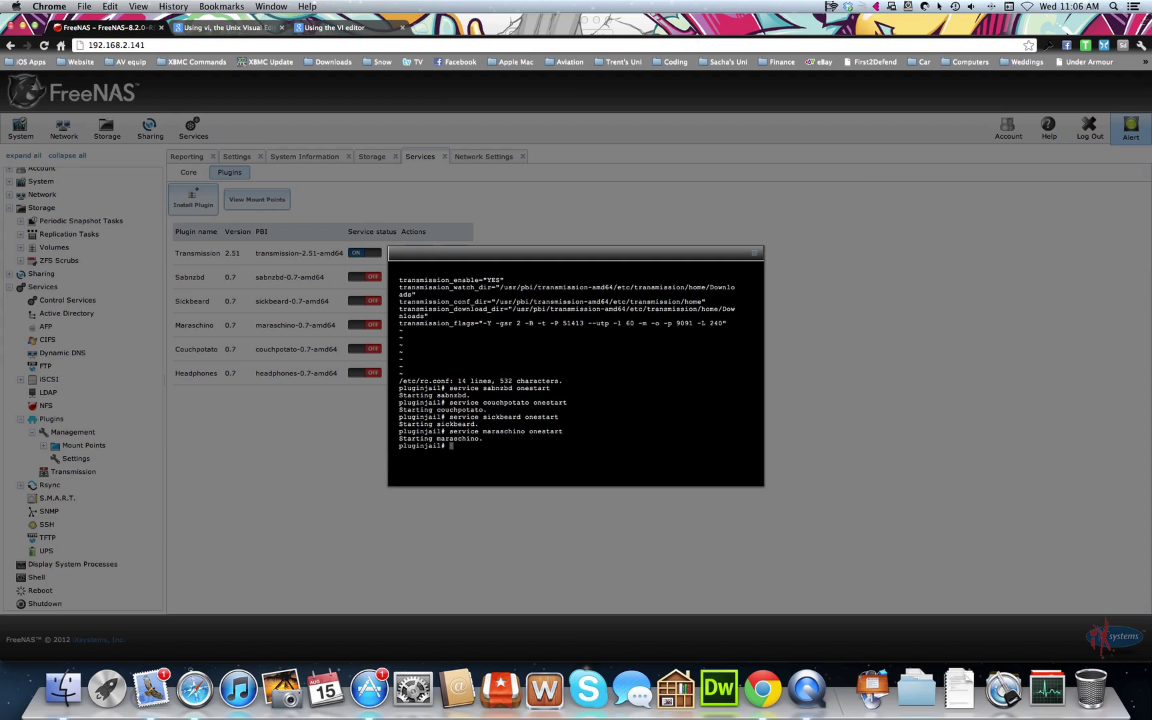
{"action": "type", "text": "service headphones onestart"}
{"action": "key", "text": "Return"}
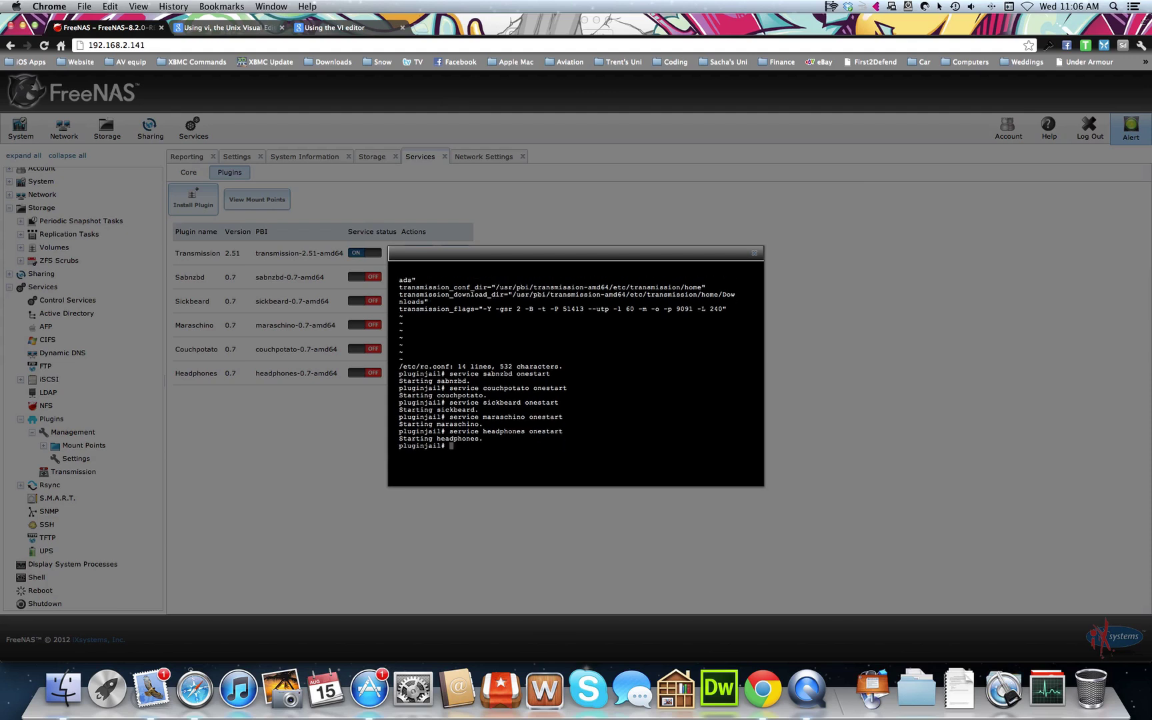
Close the shell and open the SABnzbd page at 192.168.2.142:8080 in Chrome
{"action": "left_click", "coordinate": [755, 254]}
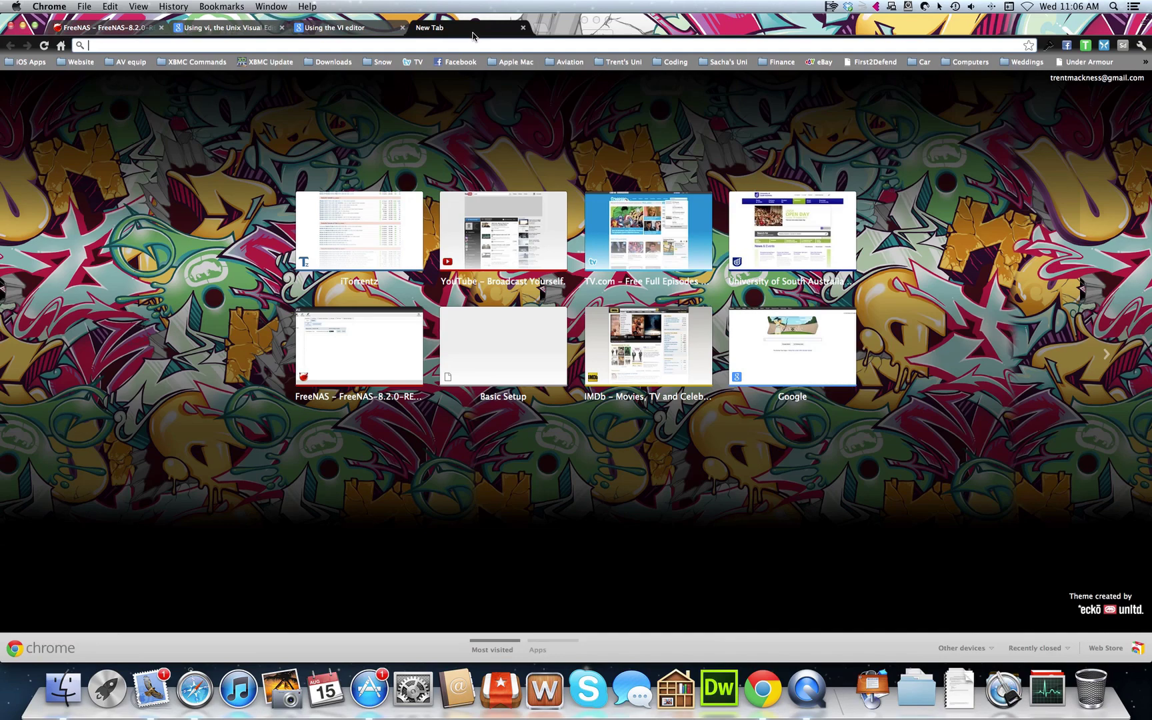
{"action": "type", "text": "192.168.2.14"}
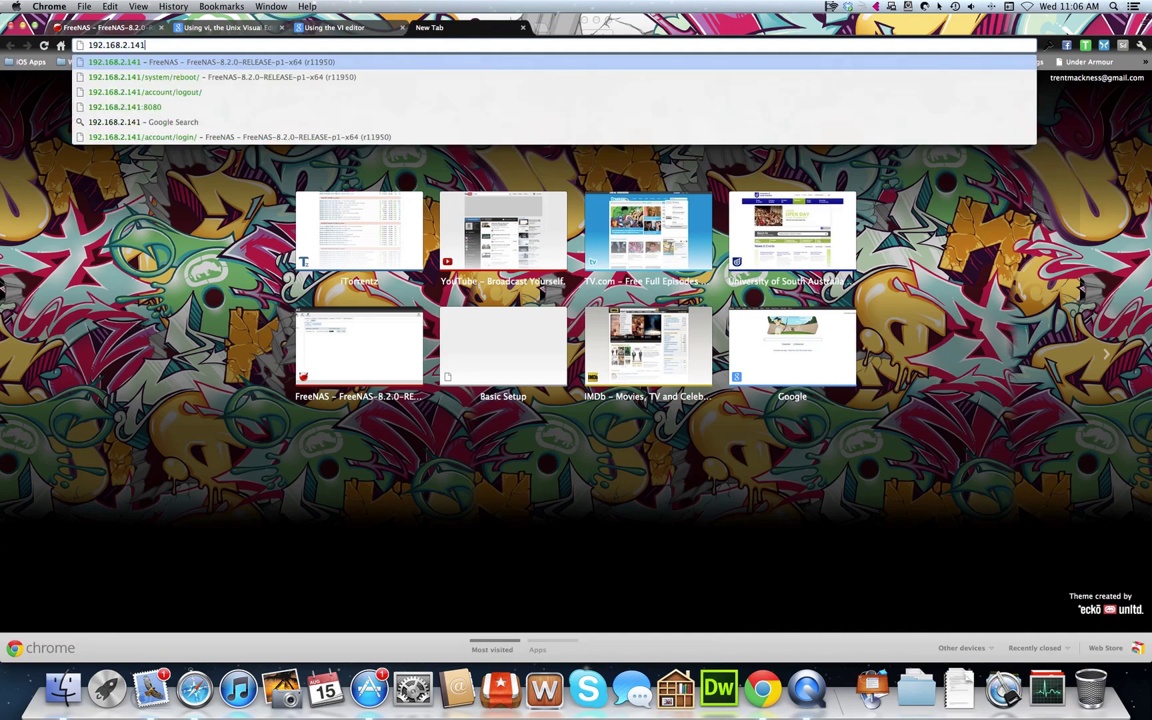
{"action": "type", "text": "2"}
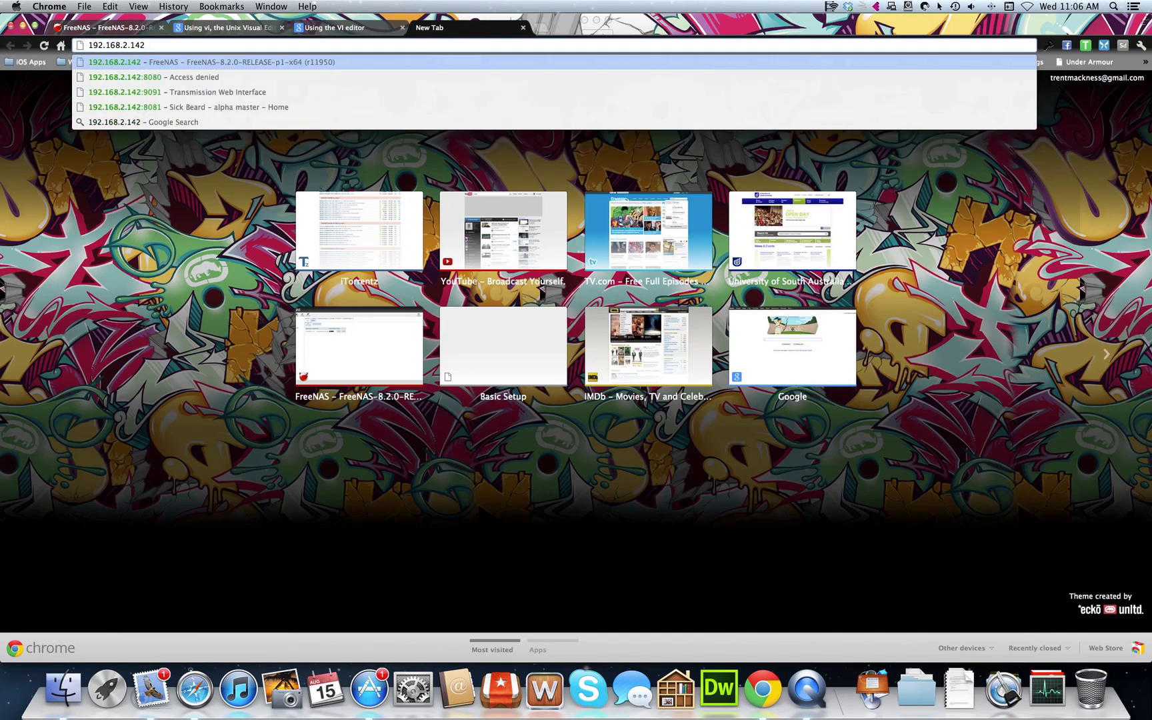
{"action": "type", "text": ":"}
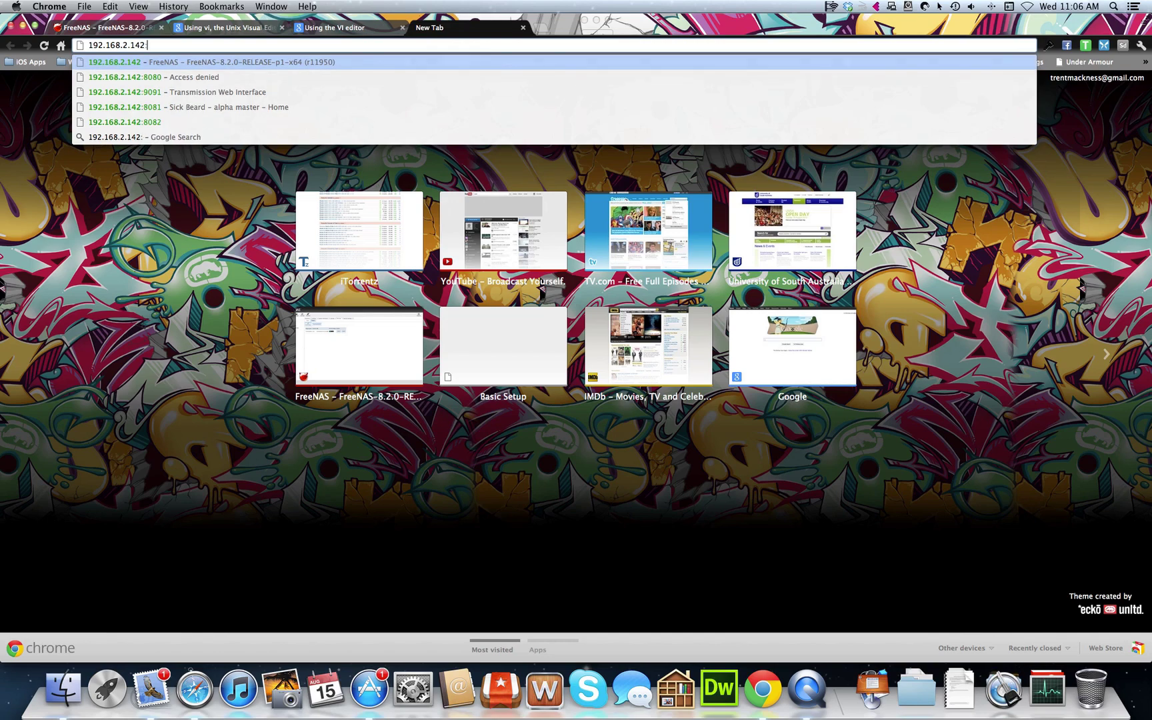
{"action": "key", "text": "Down"}
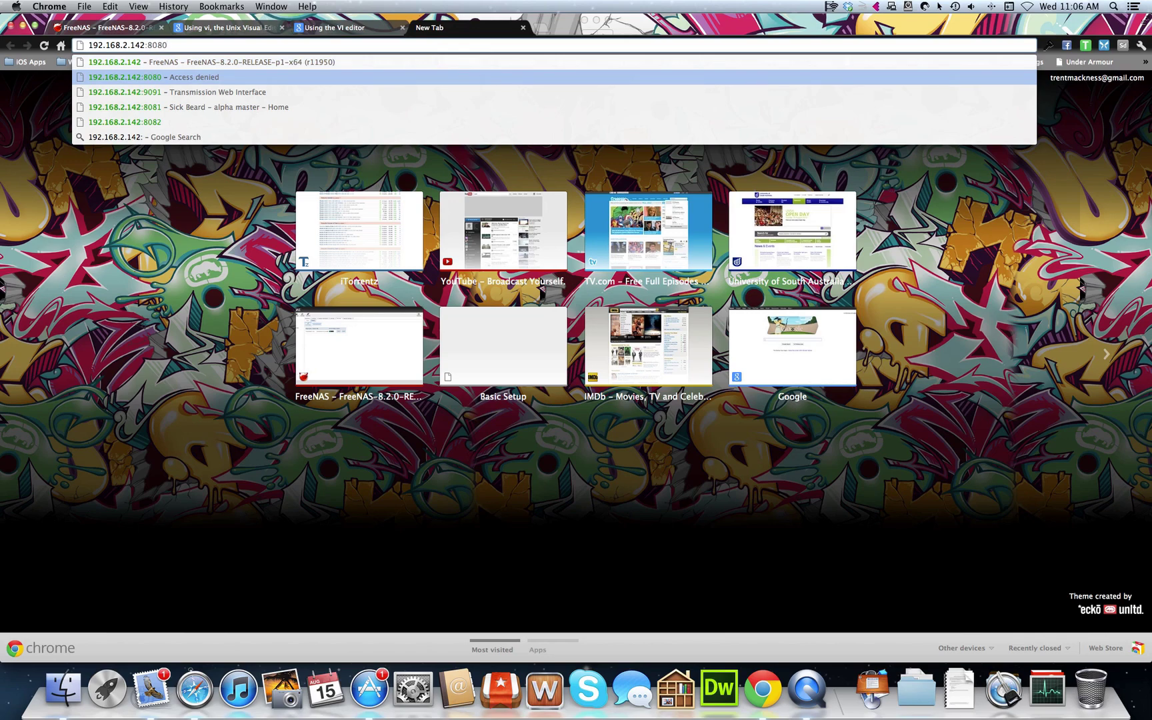
{"action": "key", "text": "Return"}
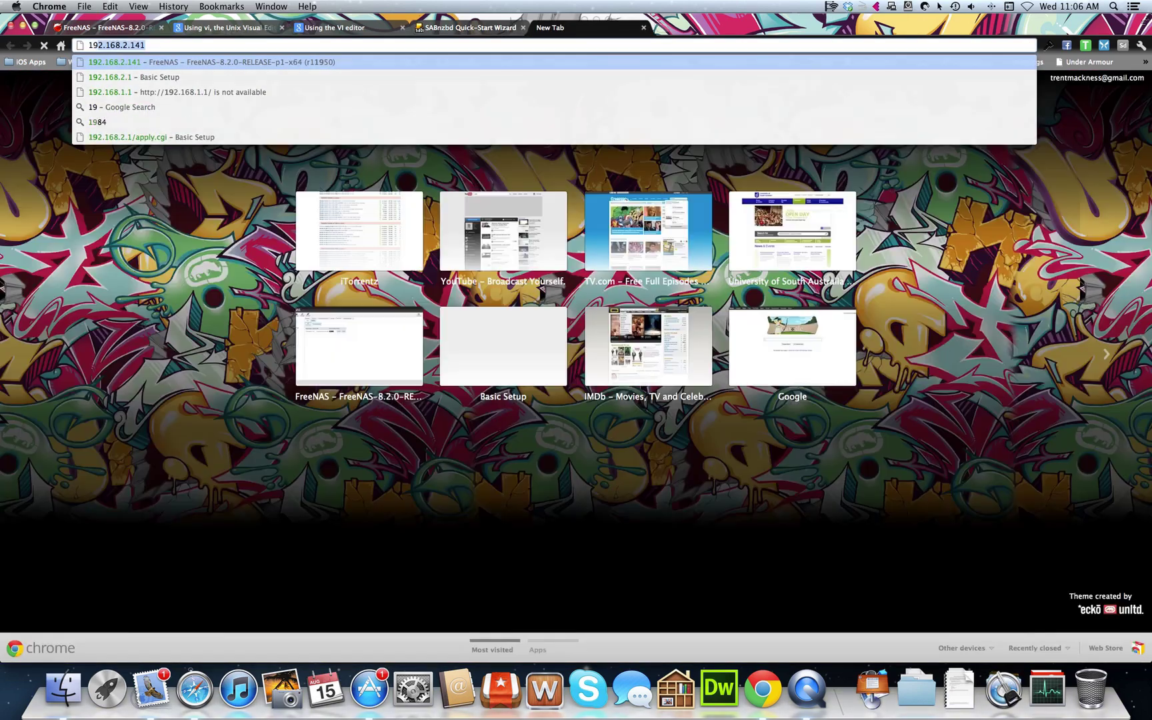
Load 192.168.2.142:8082 for Sick Beard, then open CouchPotato at 192.168.2.142:5050
{"action": "type", "text": "2:"}
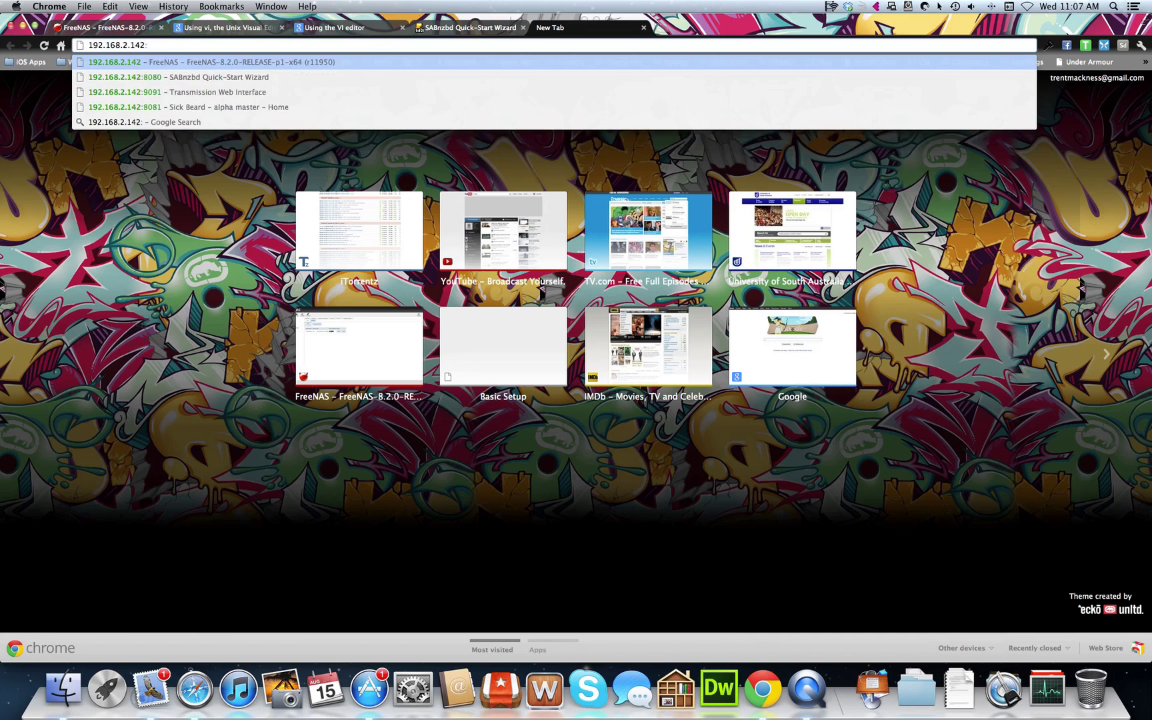
{"action": "type", "text": "8080"}
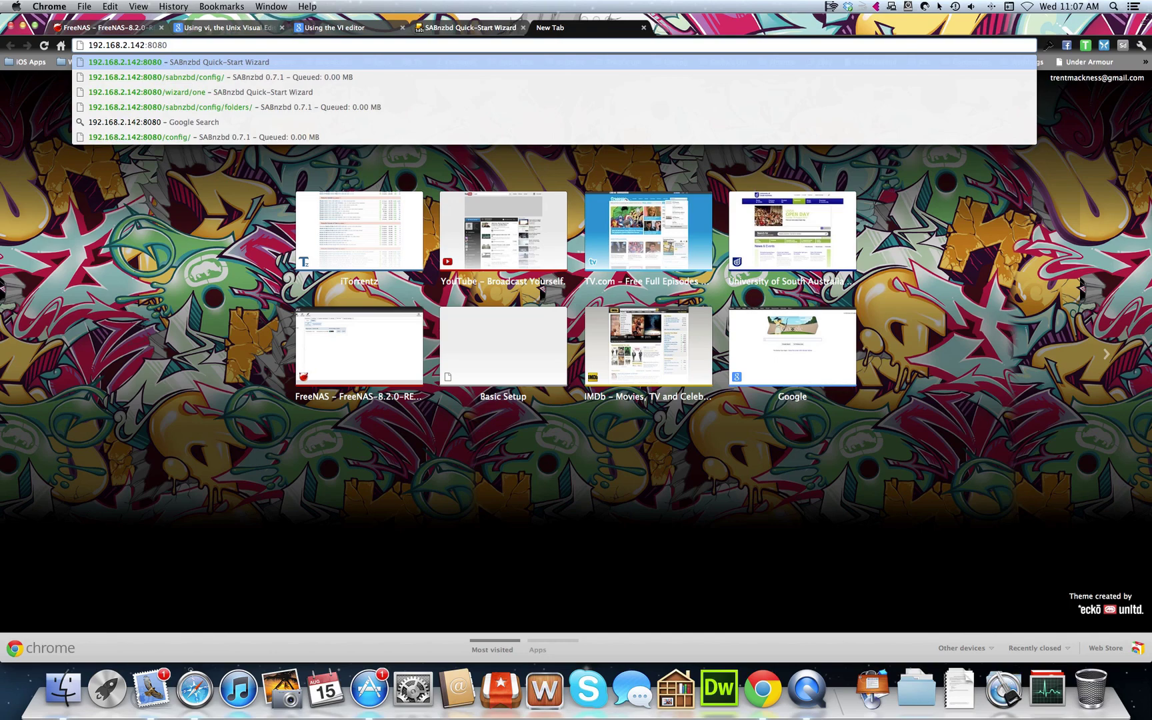
{"action": "type", "text": "2"}
{"action": "key", "text": "Return"}
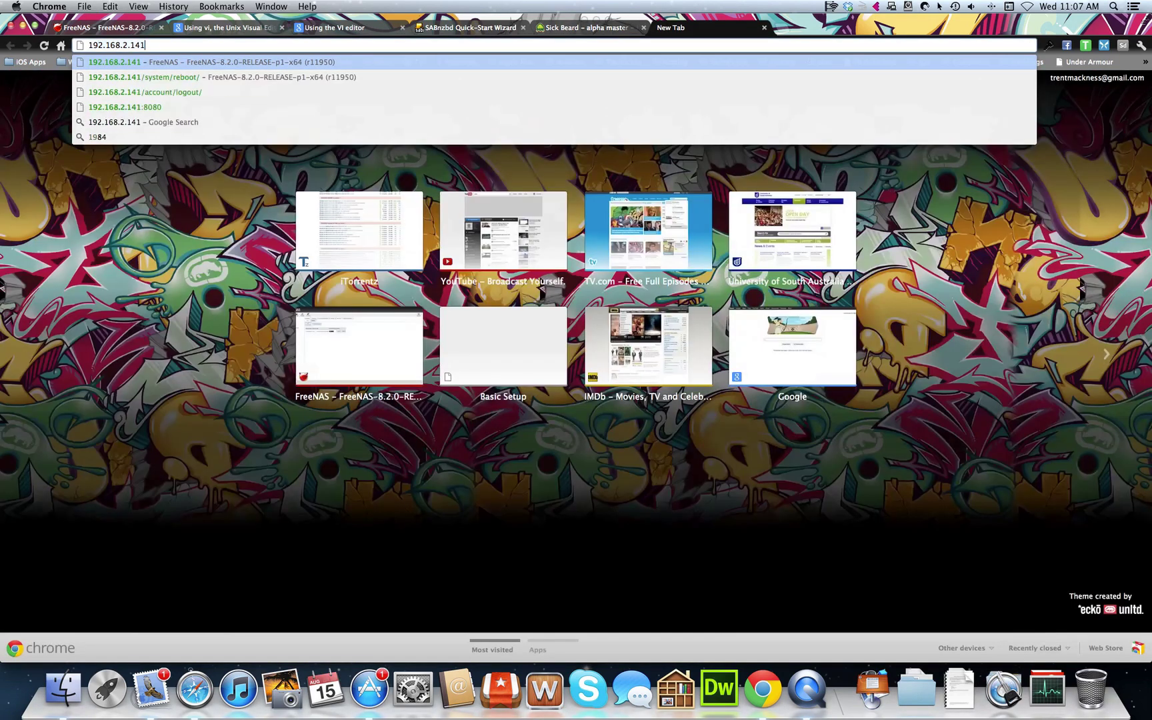
{"action": "key", "text": "BackSpace"}
{"action": "type", "text": "2:"}
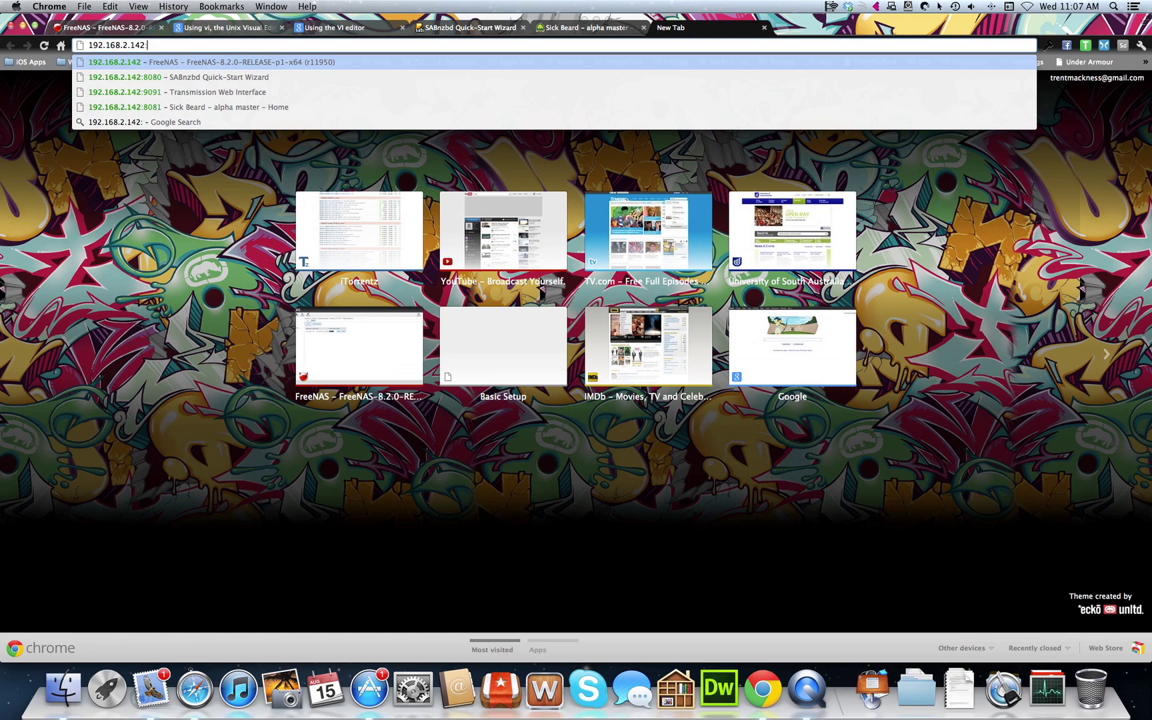
{"action": "type", "text": "5050"}
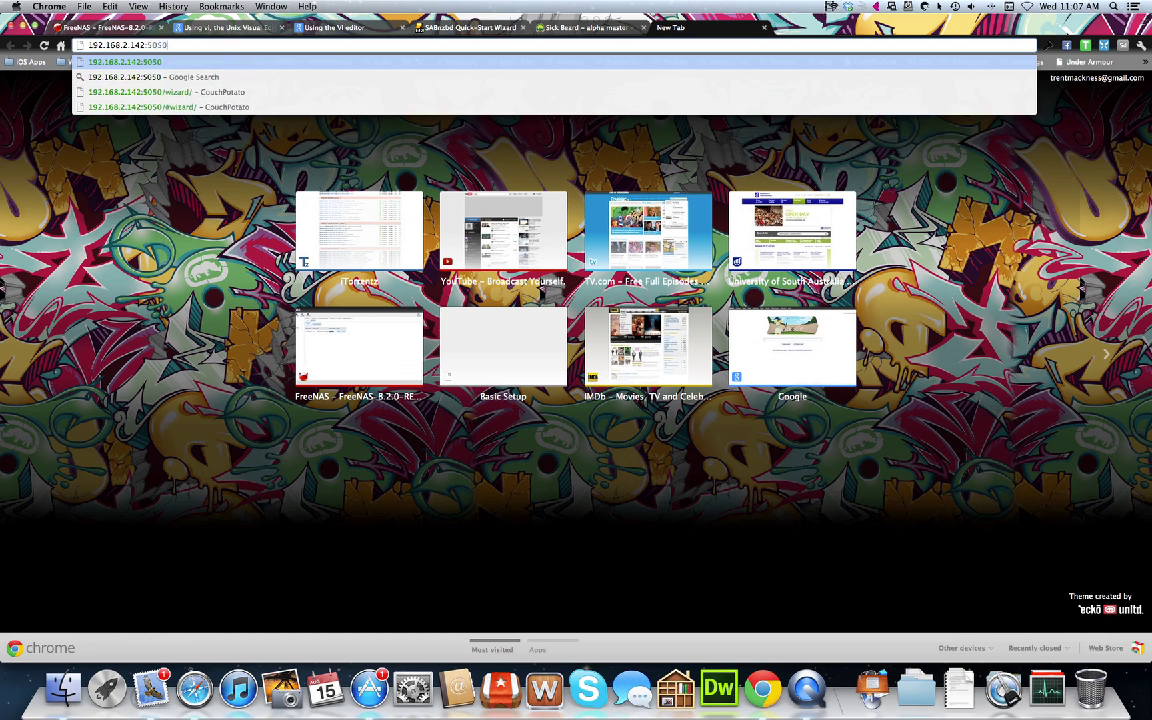
{"action": "key", "text": "Return"}
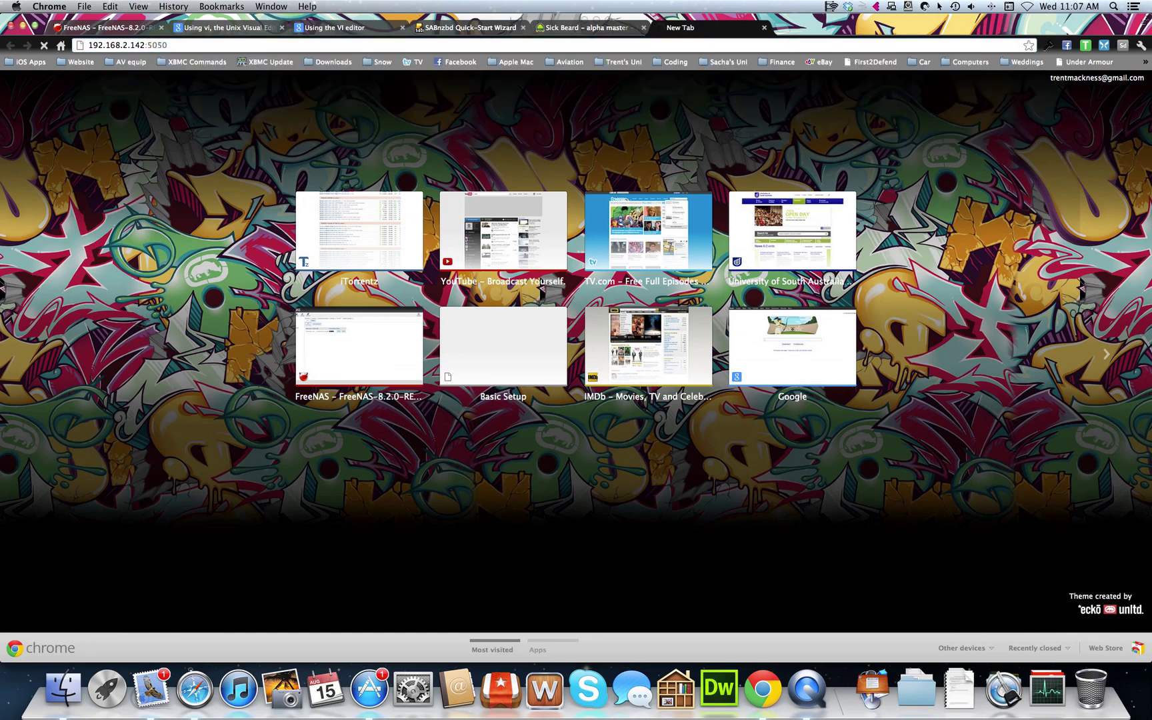